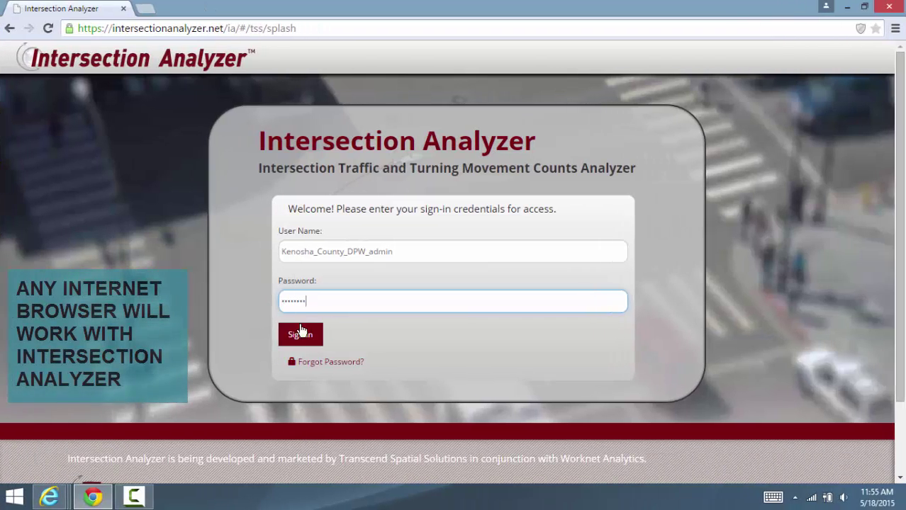
Sign in and glance at the saved analysis profiles without choosing one
left_click(304, 334)
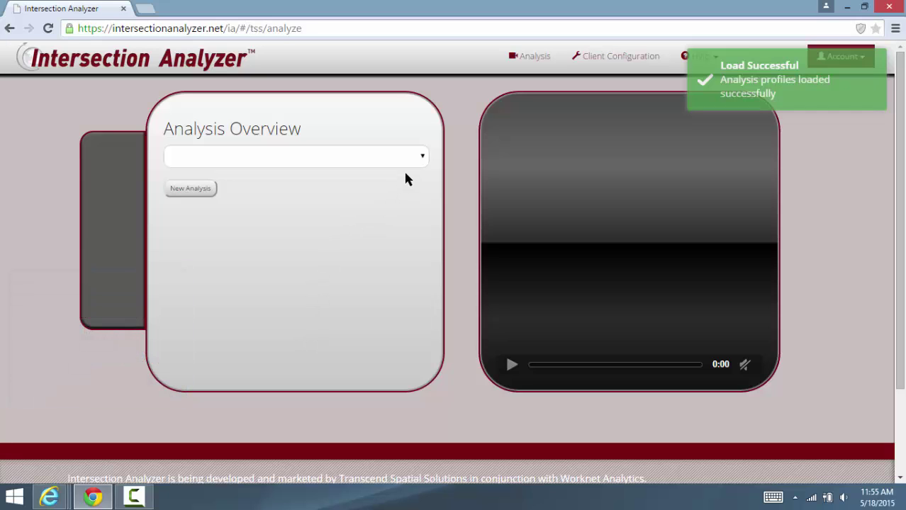
left_click(421, 157)
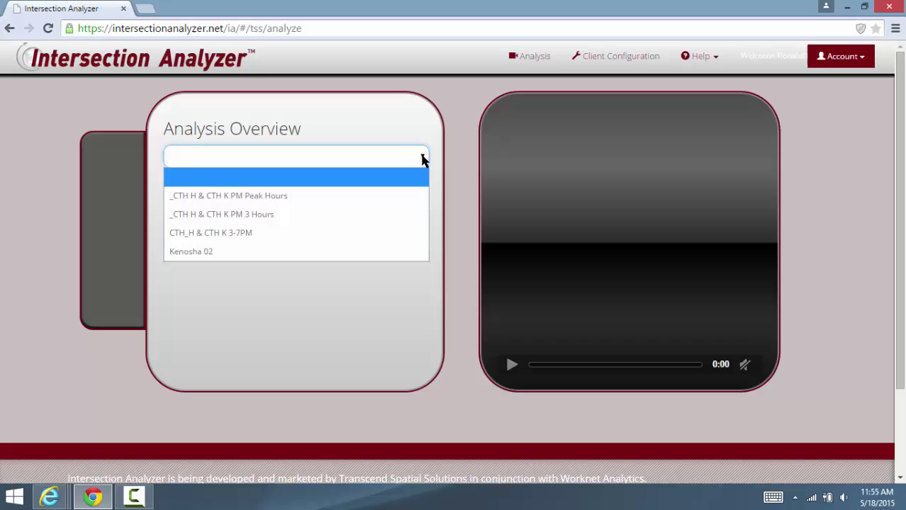
left_click(238, 236)
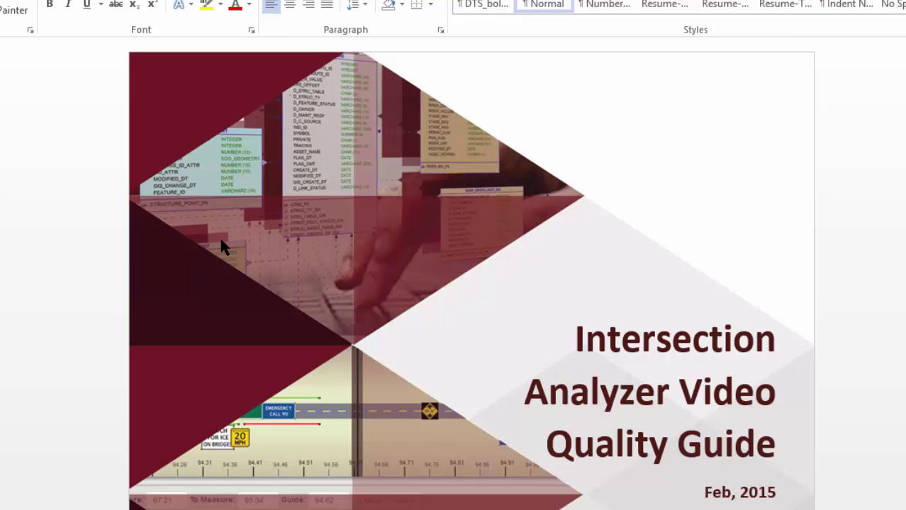
scroll(220, 236, "down", 2)
scroll(221, 240, "down", 3)
scroll(221, 239, "down", 3)
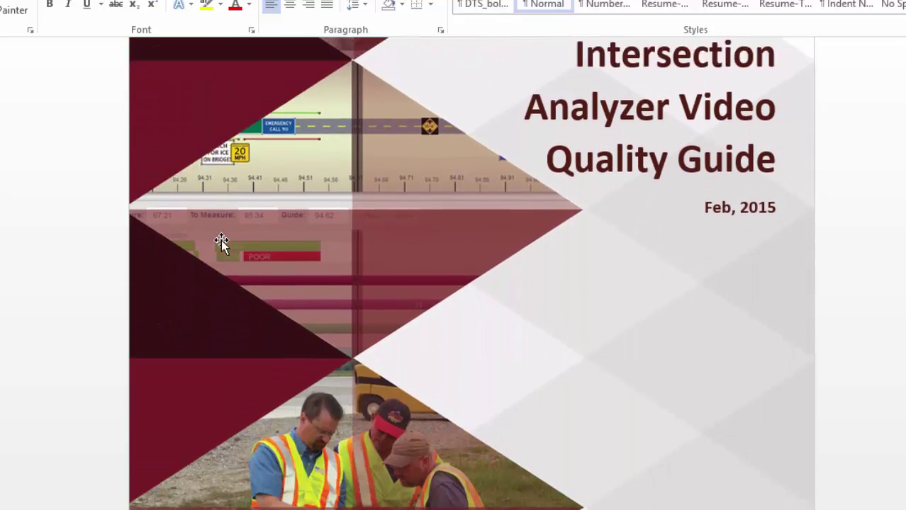
scroll(221, 240, "down", 2)
scroll(221, 239, "down", 5)
scroll(221, 240, "down", 4)
scroll(221, 239, "down", 5)
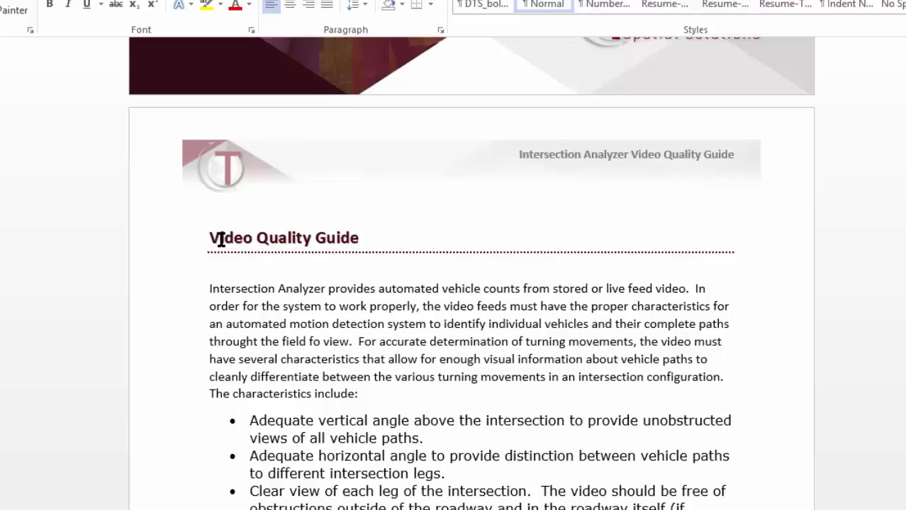
scroll(221, 240, "down", 3)
scroll(221, 240, "down", 3)
scroll(221, 240, "down", 3)
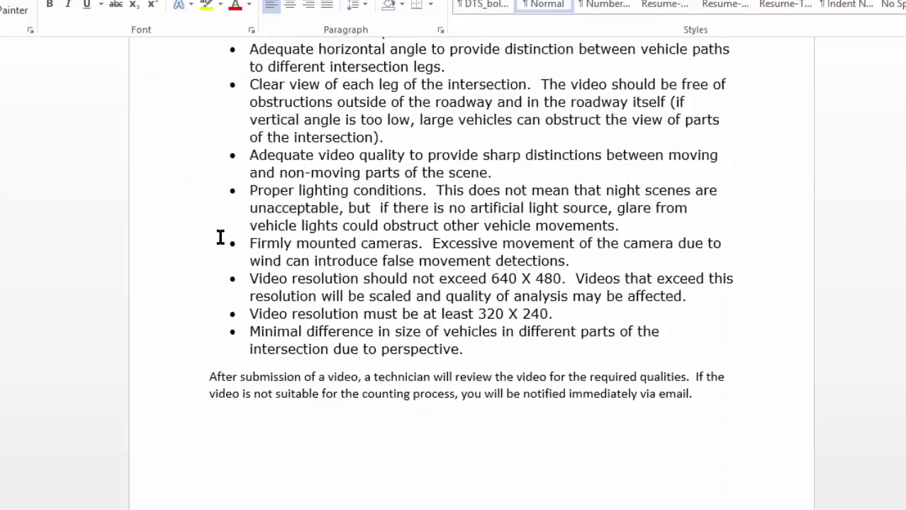
scroll(221, 237, "down", 3)
scroll(220, 236, "down", 4)
scroll(221, 236, "down", 4)
scroll(220, 237, "down", 3)
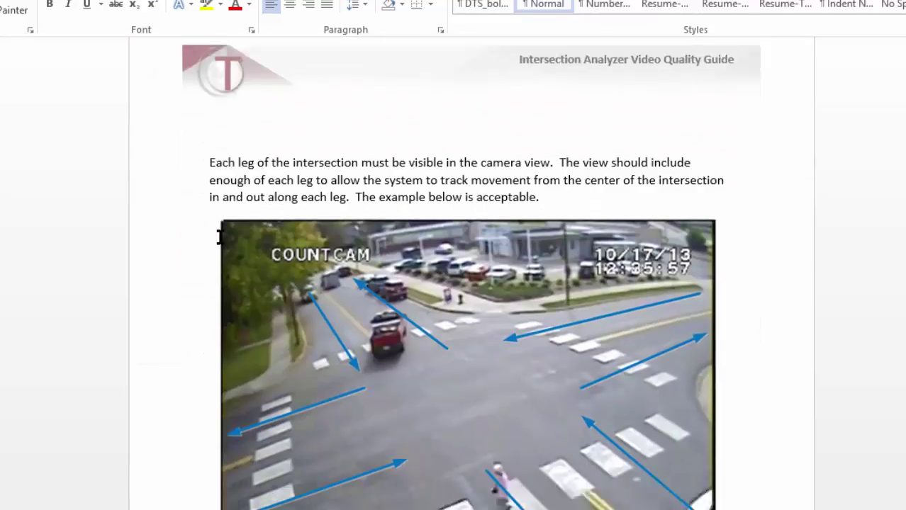
scroll(221, 237, "down", 3)
scroll(221, 237, "down", 1)
scroll(220, 237, "down", 1)
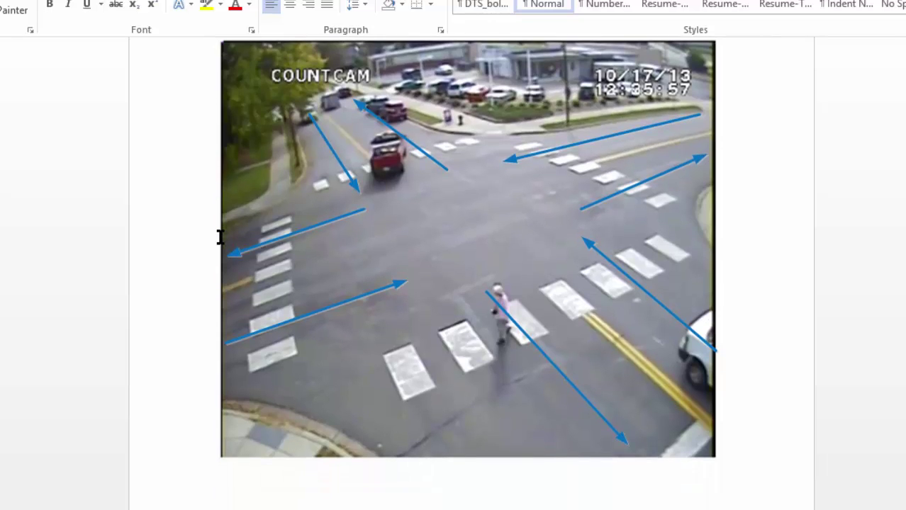
scroll(220, 237, "down", 3)
scroll(220, 237, "down", 3)
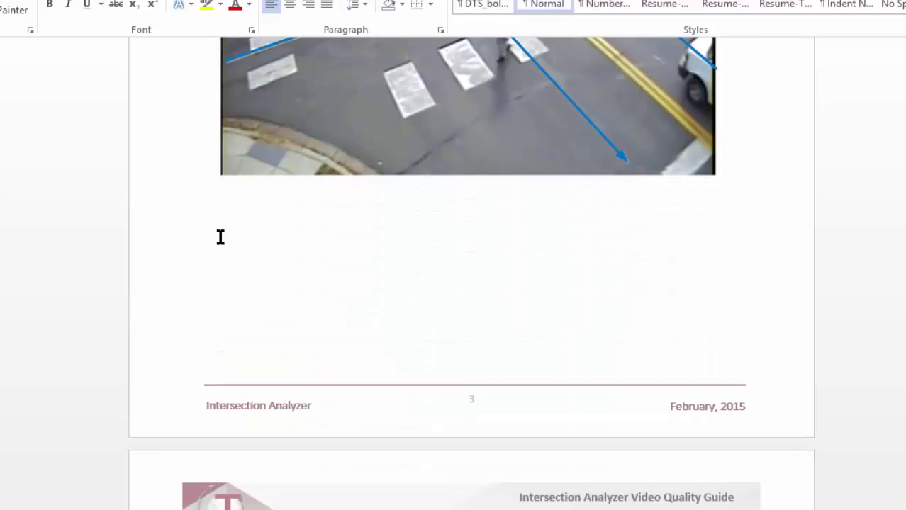
scroll(220, 237, "down", 3)
scroll(219, 238, "down", 3)
scroll(220, 238, "down", 3)
scroll(220, 238, "down", 3)
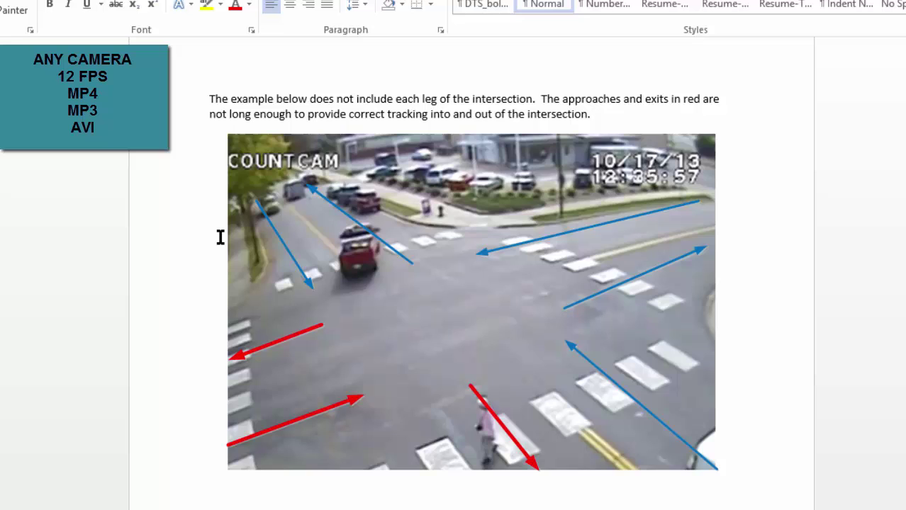
scroll(220, 237, "down", 1)
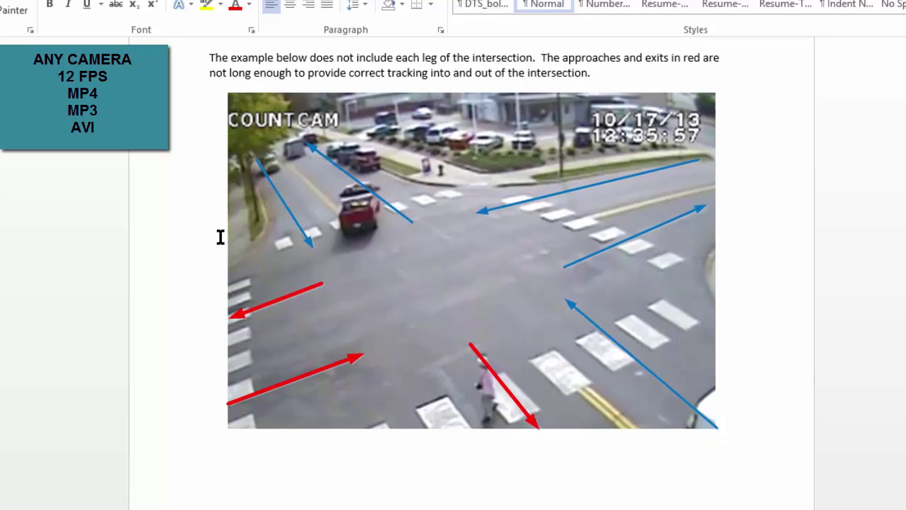
scroll(220, 237, "down", 4)
scroll(221, 238, "down", 4)
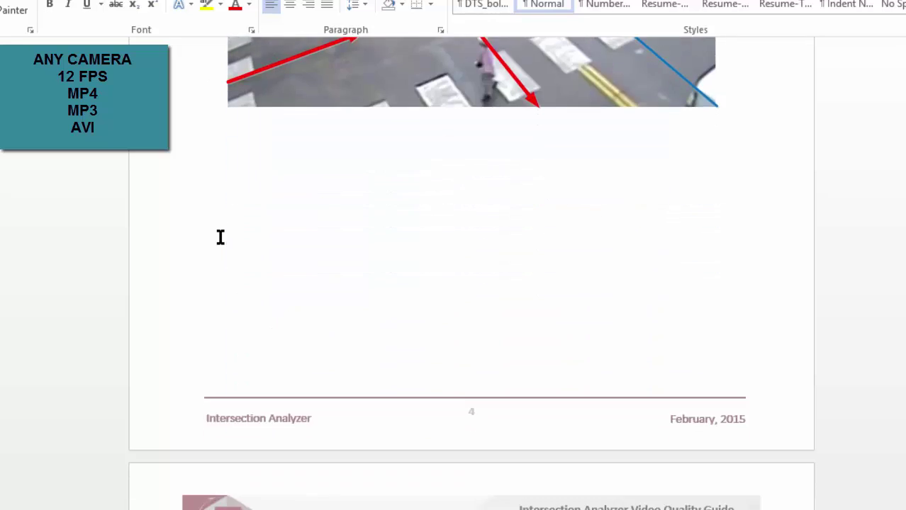
scroll(220, 238, "down", 4)
scroll(220, 237, "down", 4)
scroll(220, 238, "down", 1)
scroll(221, 237, "down", 2)
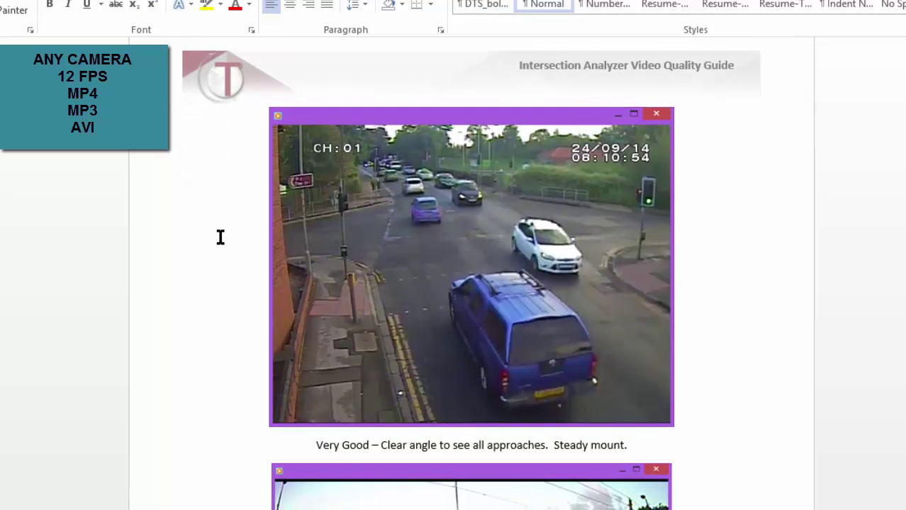
scroll(220, 238, "down", 3)
scroll(220, 238, "down", 3)
scroll(221, 238, "down", 1)
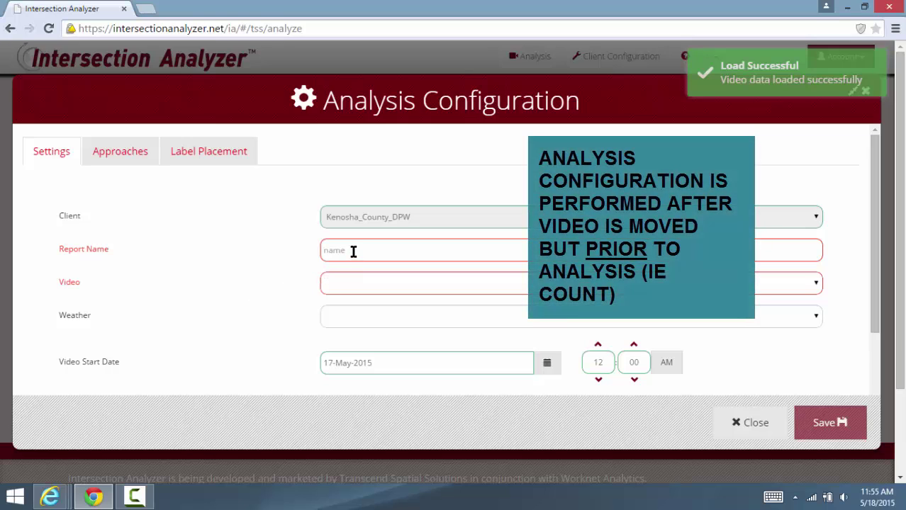
Name the report 'Report Test' with the CTH H & CTH K 3-6PM.mp4 video and Cloudy weather
left_click(353, 252)
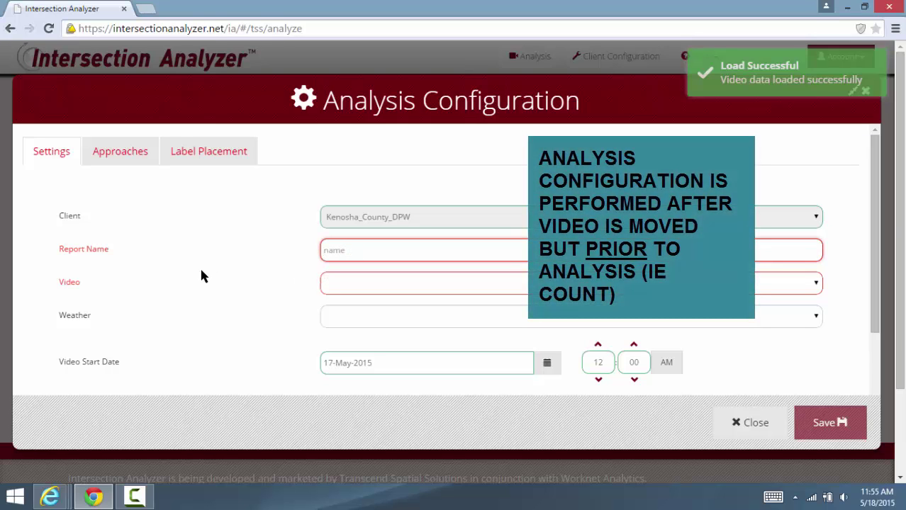
type("R")
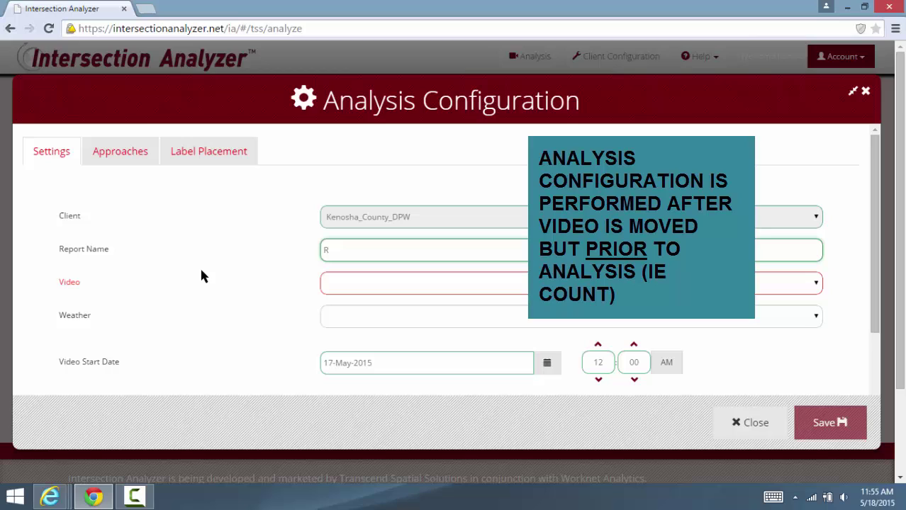
type("eport Test")
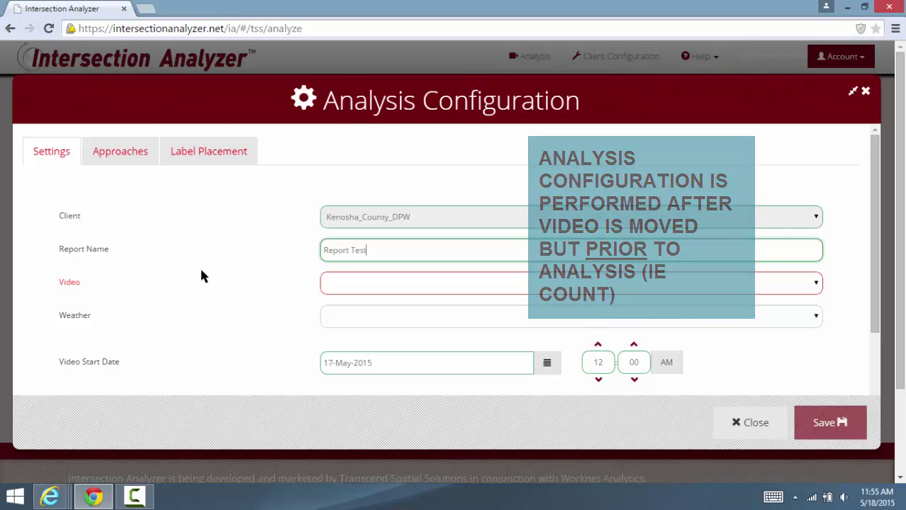
left_click(815, 284)
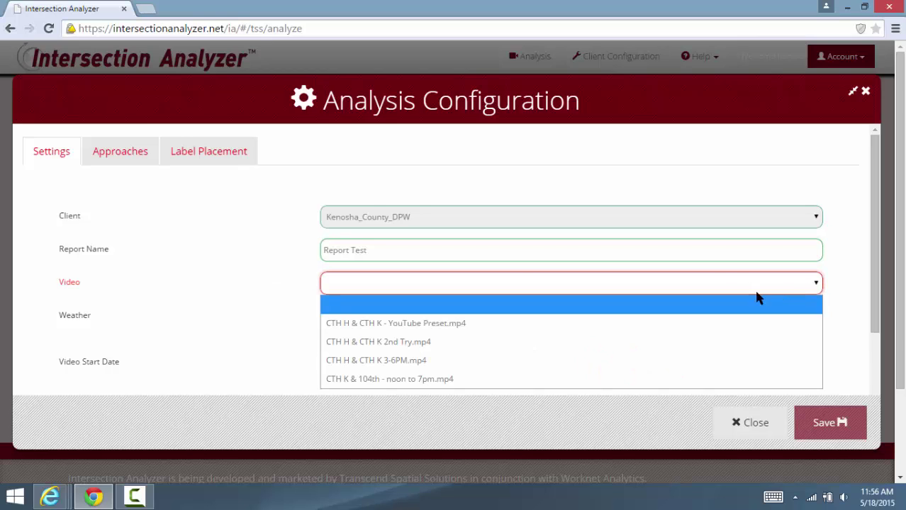
left_click(428, 362)
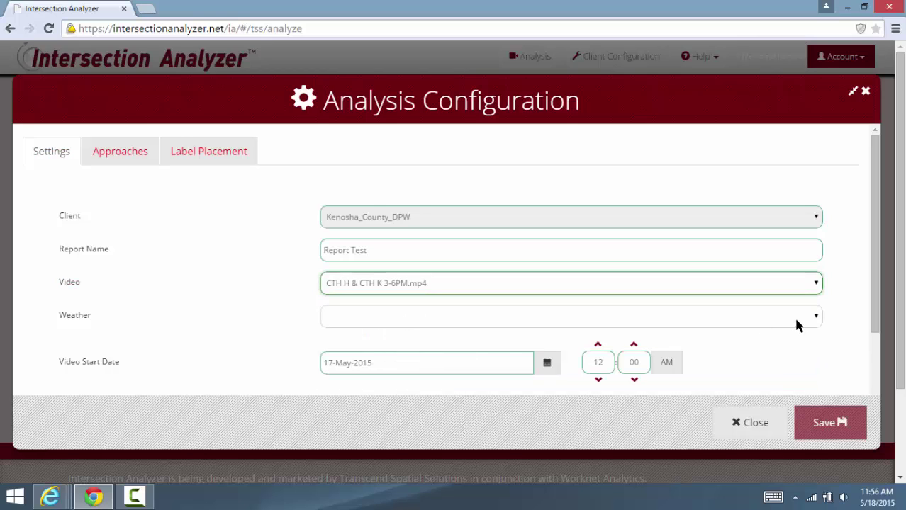
left_click(815, 319)
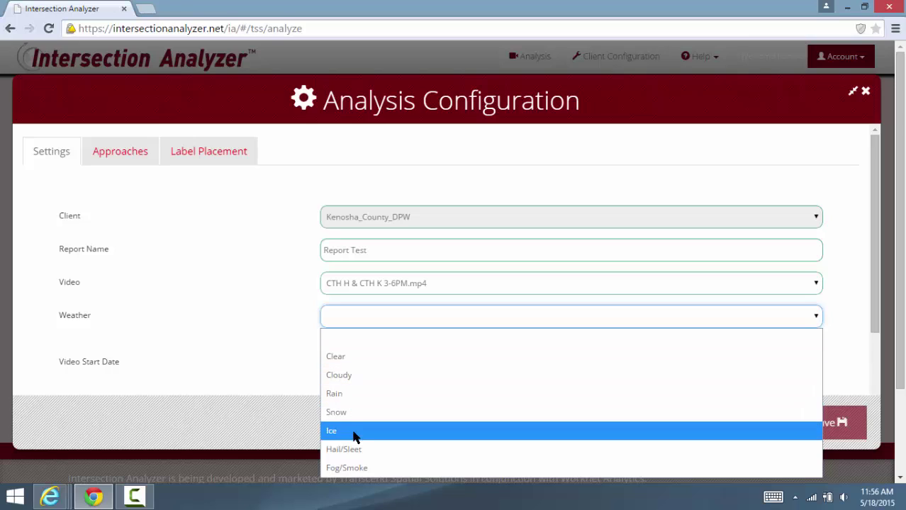
left_click(348, 375)
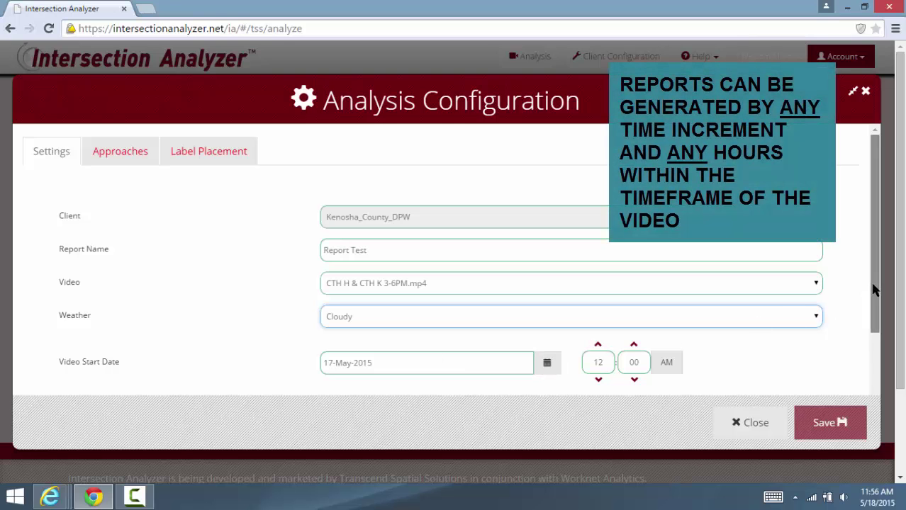
Set the video start date to 15 April 2015
left_click_drag(875, 293, 883, 371)
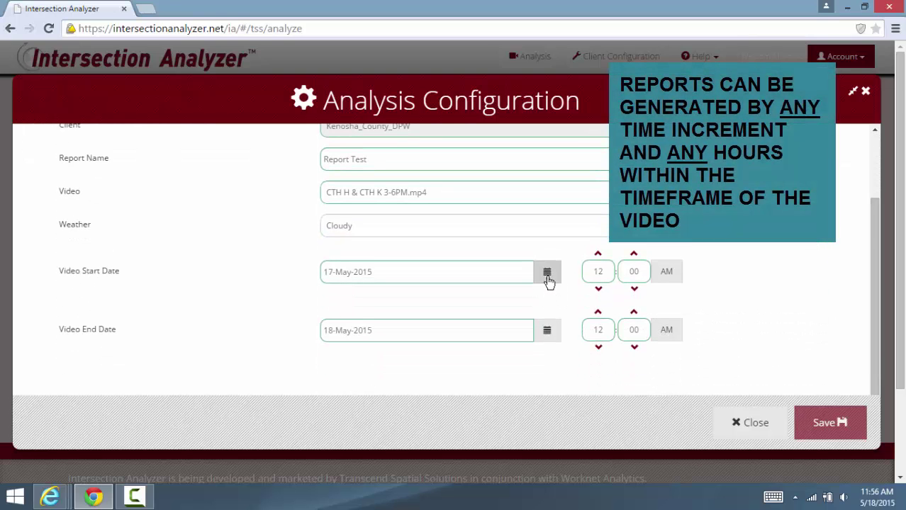
left_click(547, 280)
scroll(544, 281, "down", 1)
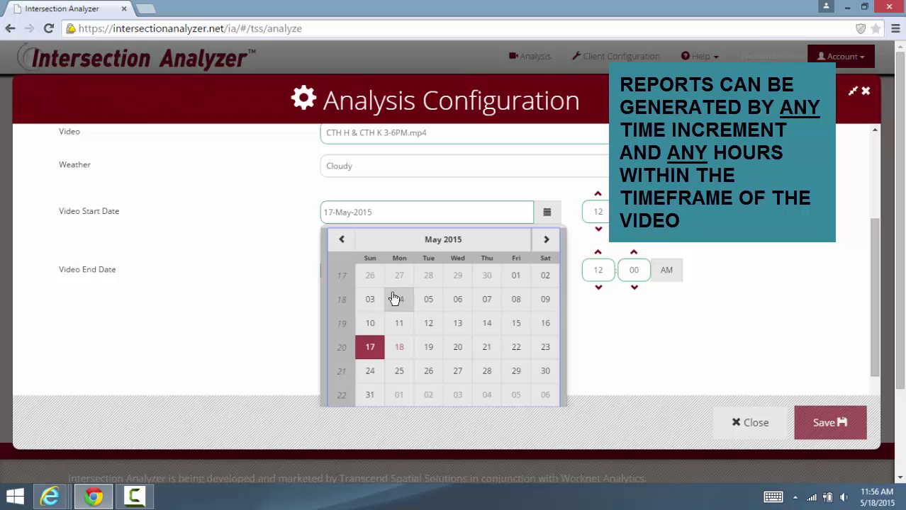
left_click(341, 240)
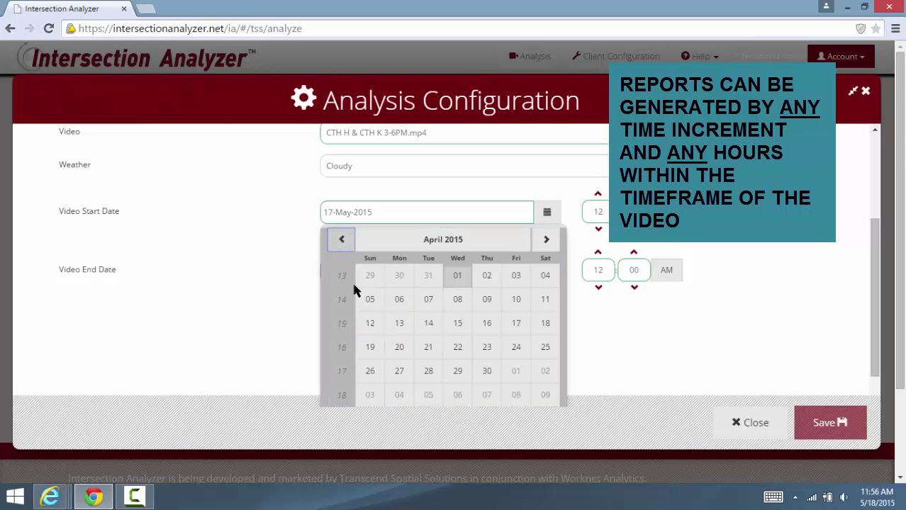
left_click(459, 326)
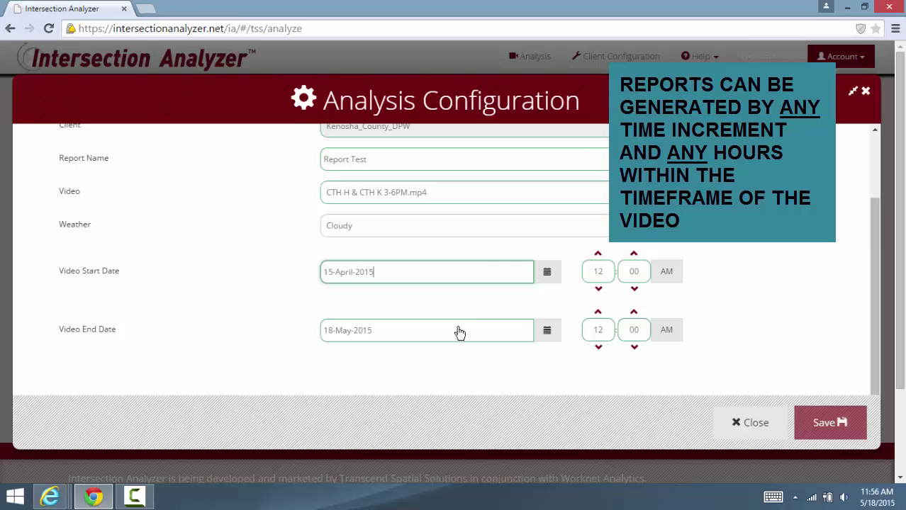
Set the video end date to 15 April 2015
left_click(547, 337)
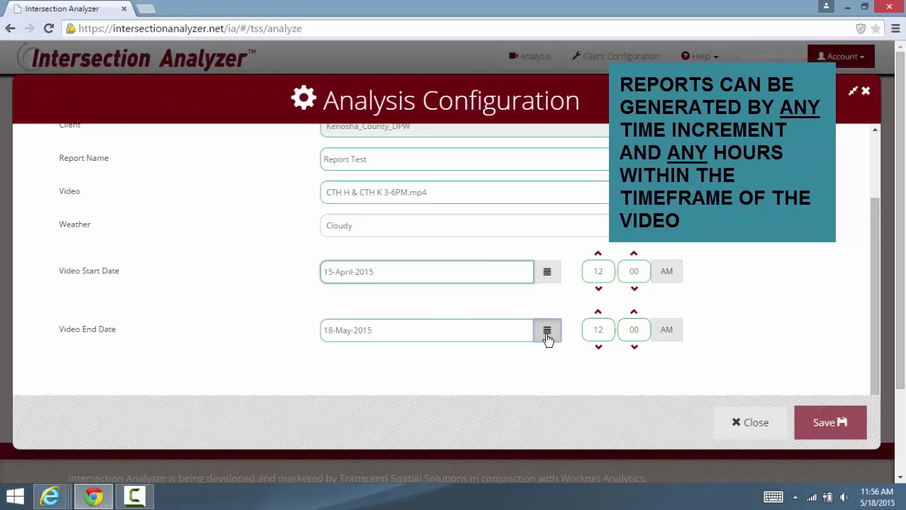
left_click(341, 241)
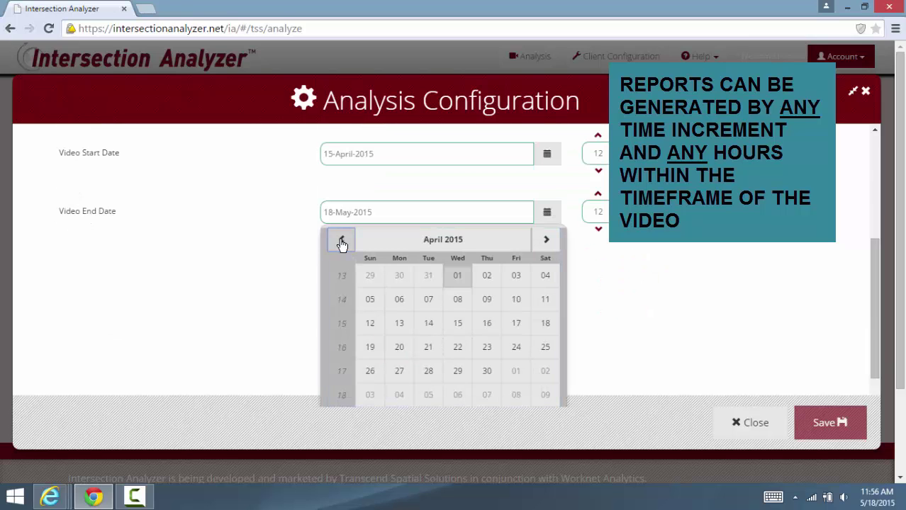
left_click(458, 327)
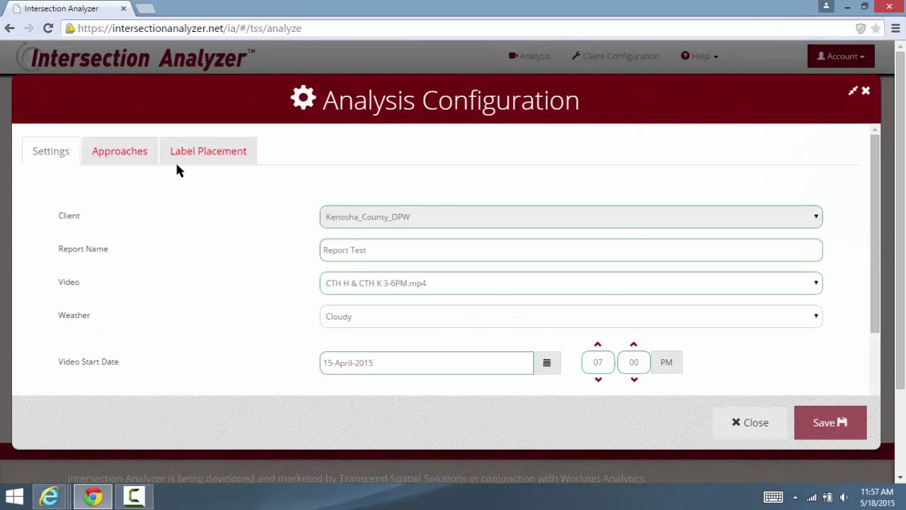
Choose the 4 Way Intersection layout on the Approaches tab, then go to Label Placement
left_click(120, 156)
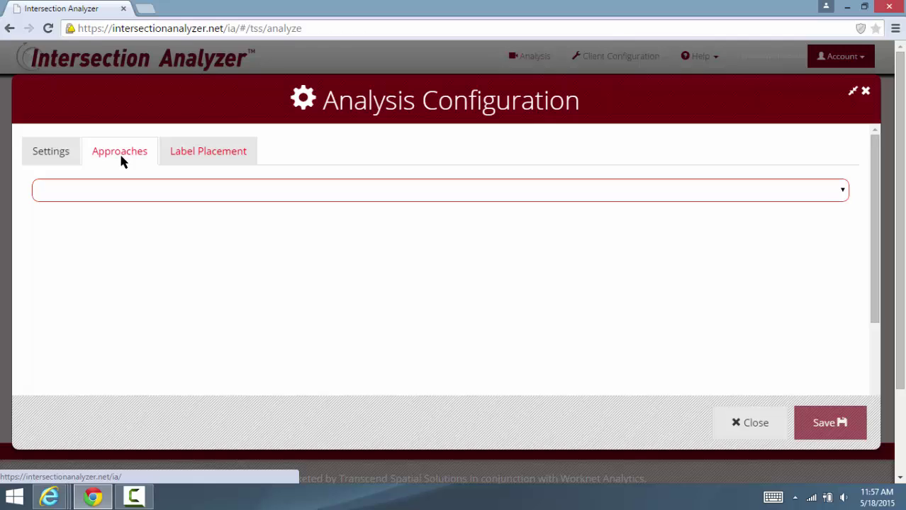
left_click(842, 191)
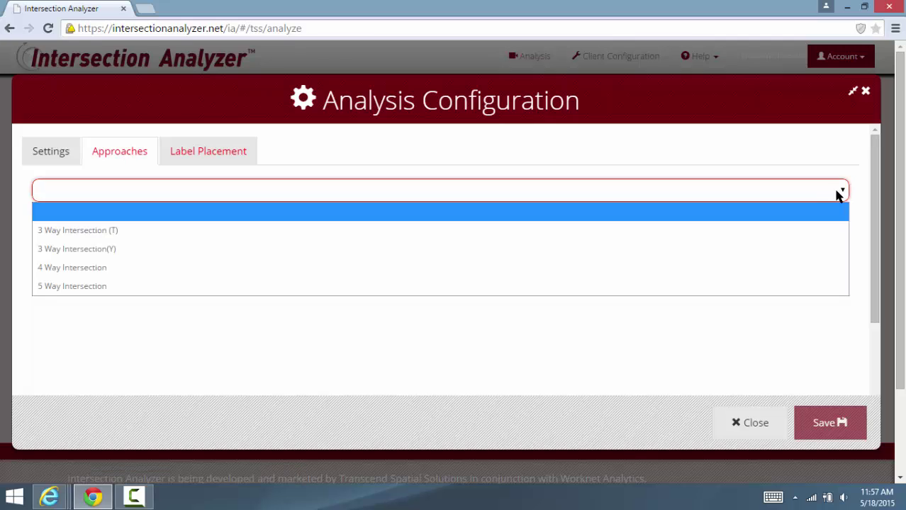
left_click(175, 270)
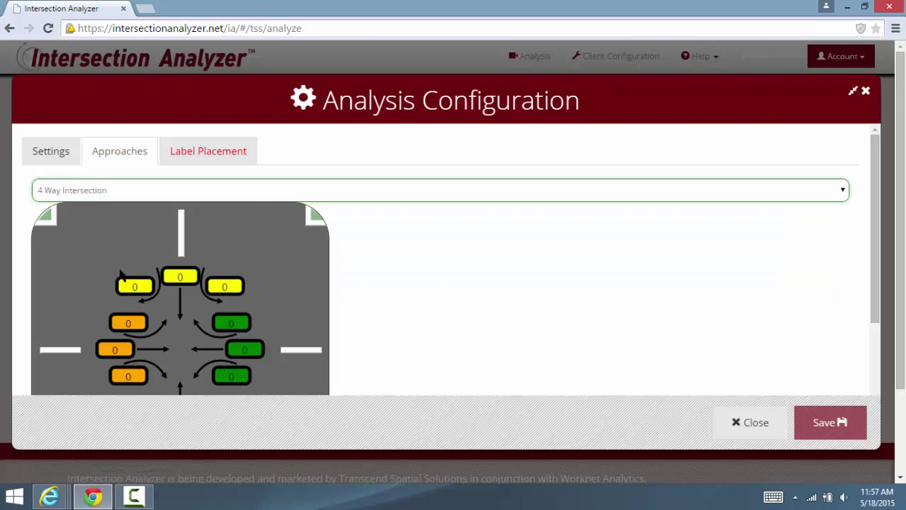
left_click(221, 154)
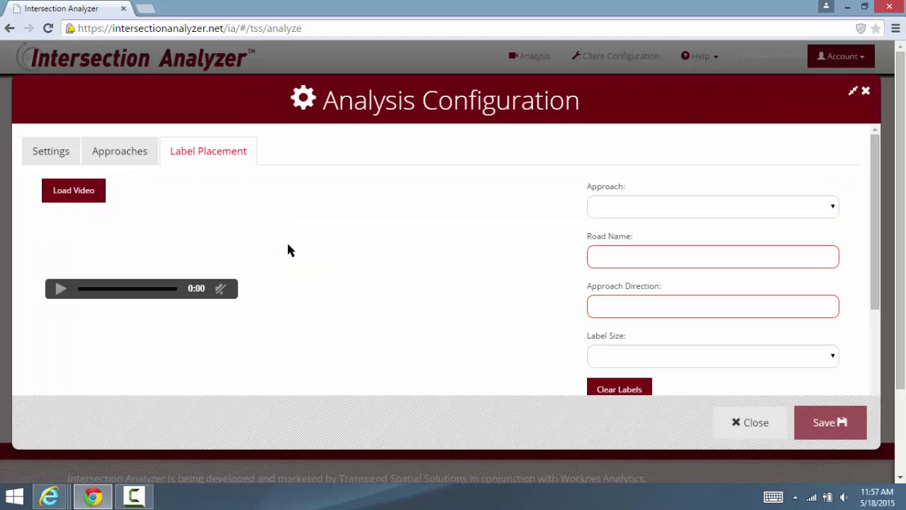
Label Approach A as Main, heading North, with a Medium label placed on the video
left_click(74, 190)
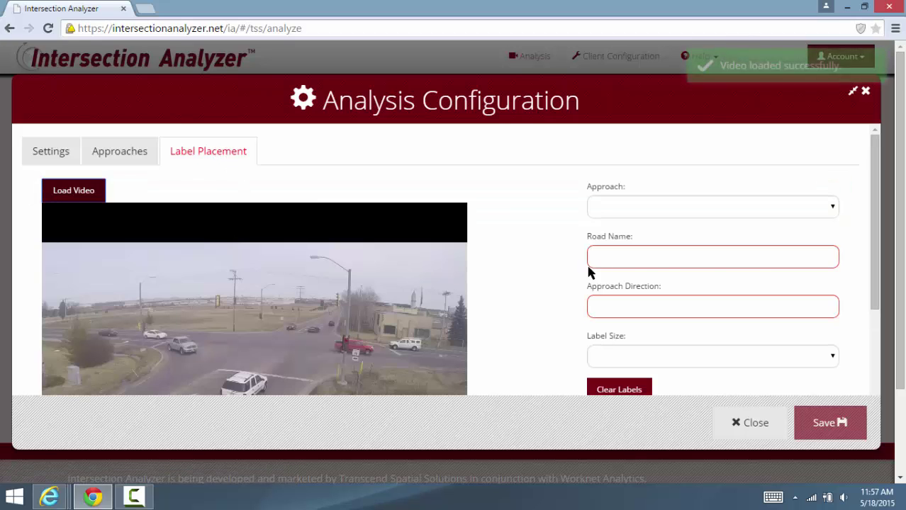
left_click(832, 209)
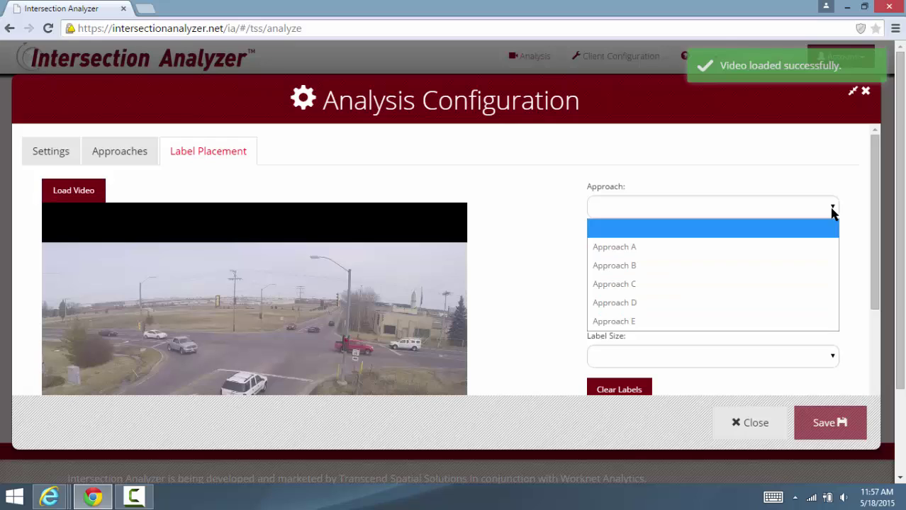
left_click(630, 248)
left_click(619, 261)
type("North")
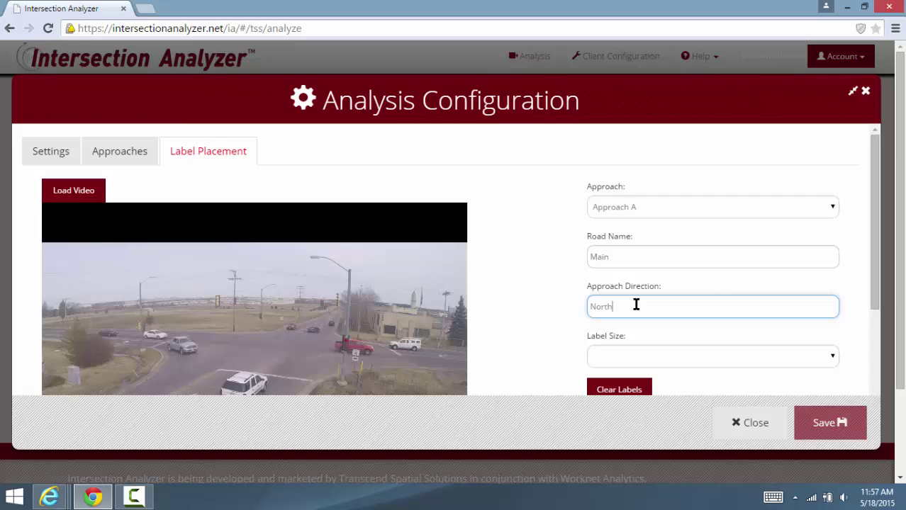
left_click(833, 361)
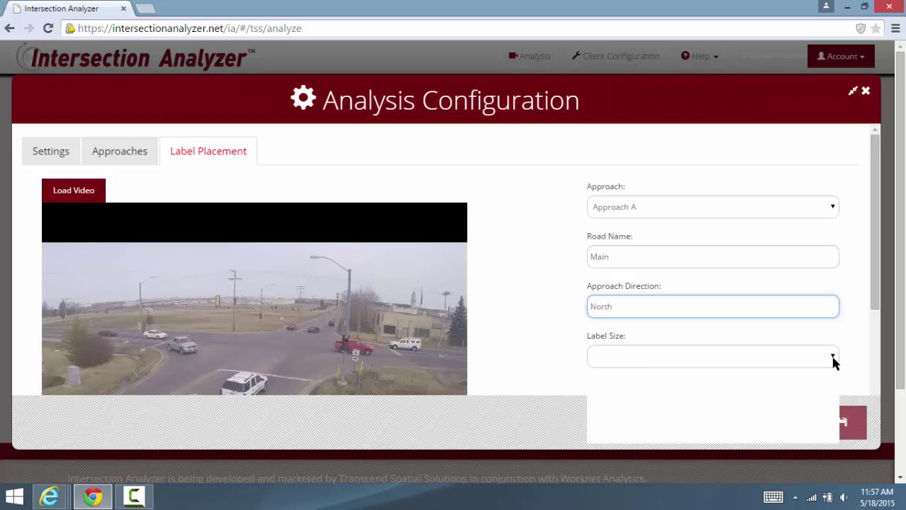
left_click(684, 416)
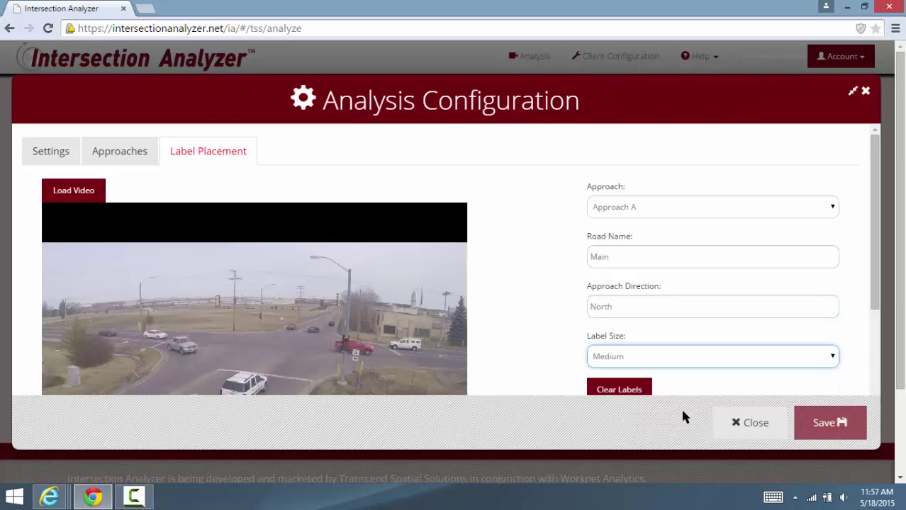
scroll(873, 337, "down", 1)
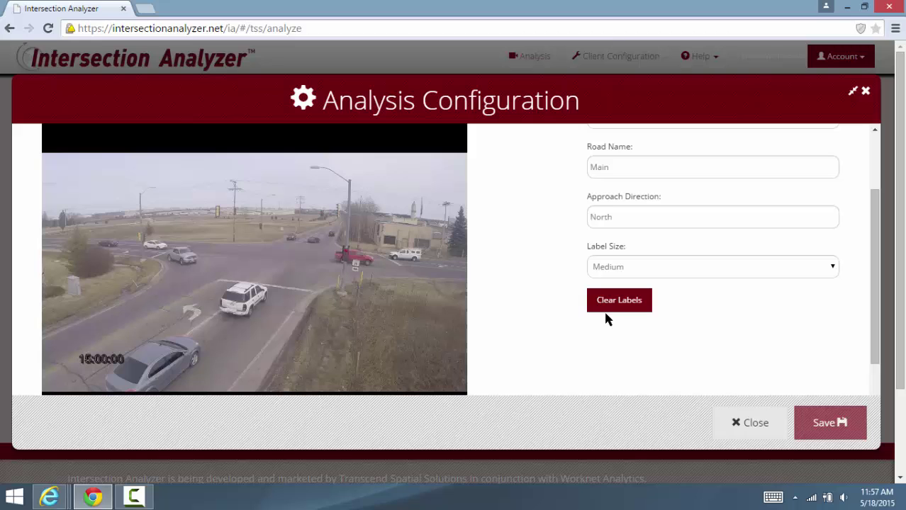
left_click(257, 290)
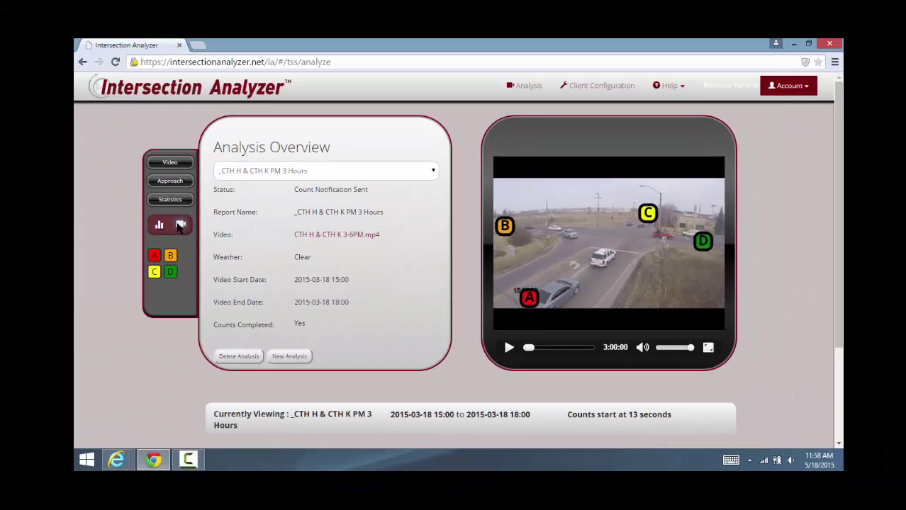
left_click(179, 226)
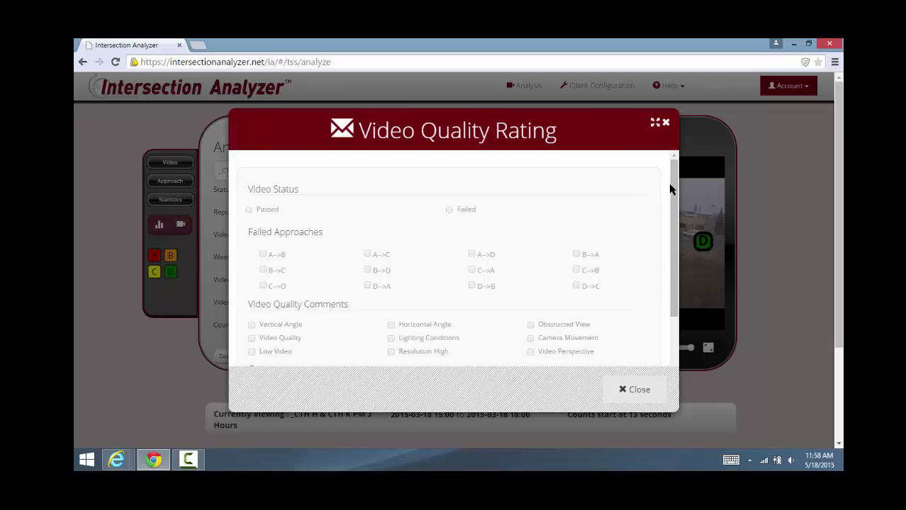
left_click_drag(672, 187, 675, 256)
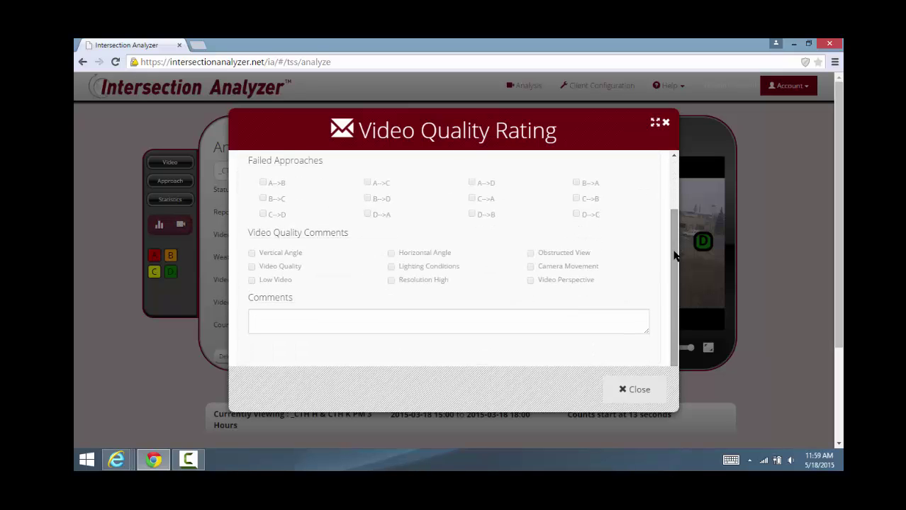
left_click(666, 125)
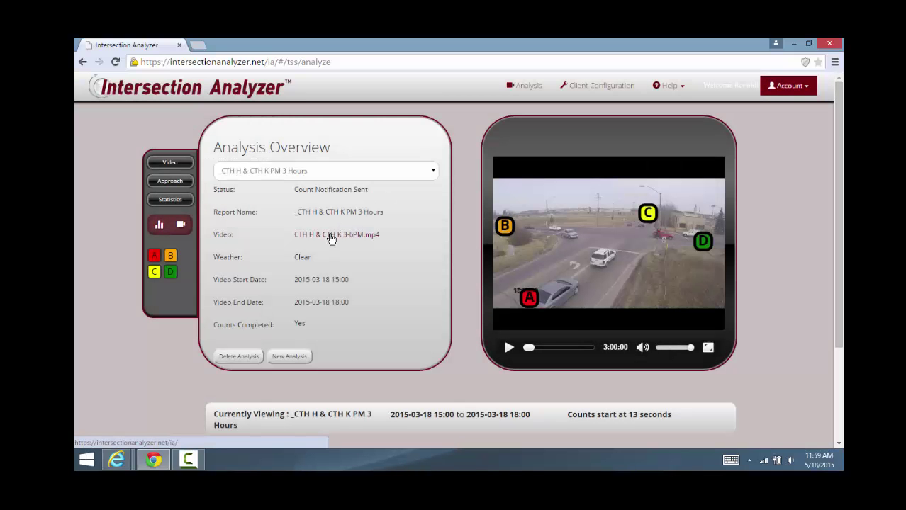
left_click(330, 239)
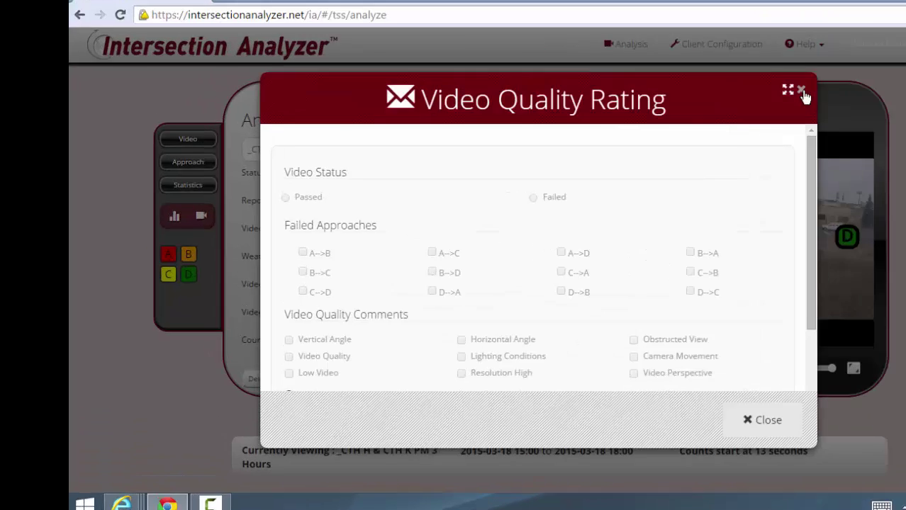
left_click(666, 125)
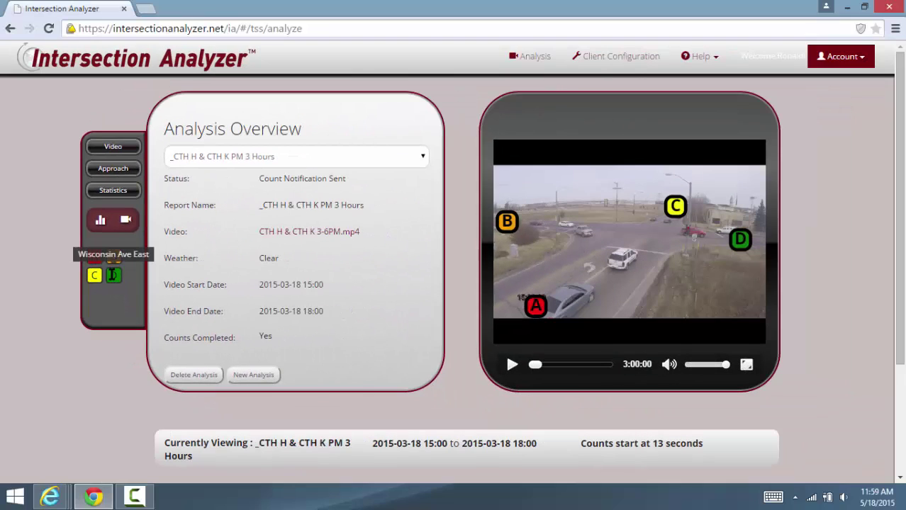
Show the turning-movement diagram and play the video to tally counts
left_click(112, 170)
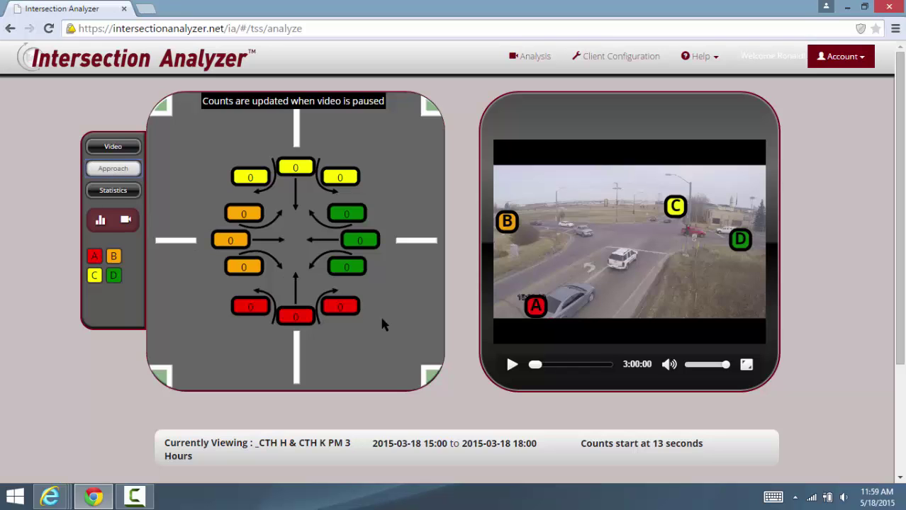
left_click(512, 365)
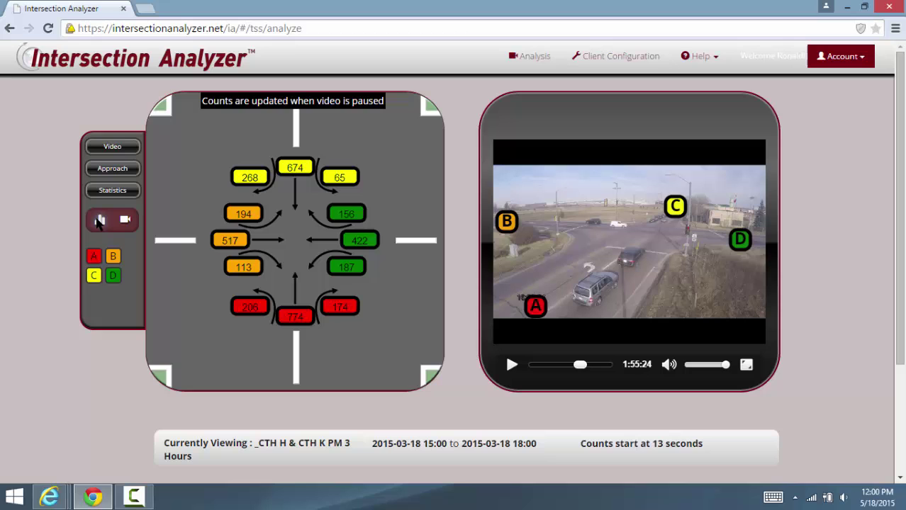
Set up a 5-minute-interval detailed report with PDF as the download type
left_click(100, 221)
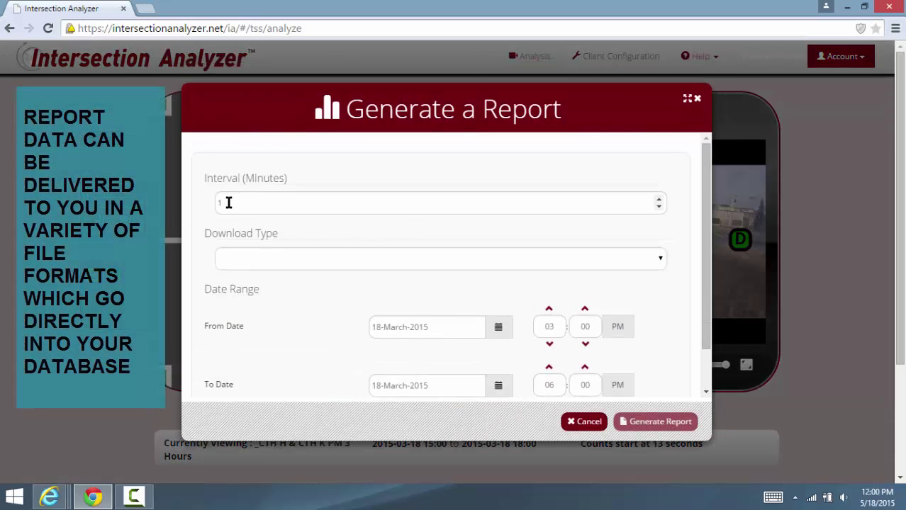
left_click_drag(227, 203, 206, 204)
type("5")
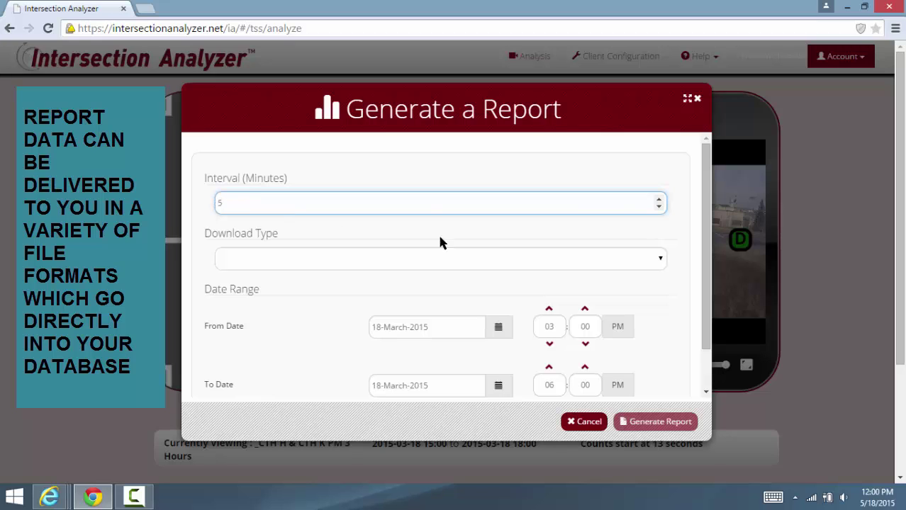
left_click(661, 263)
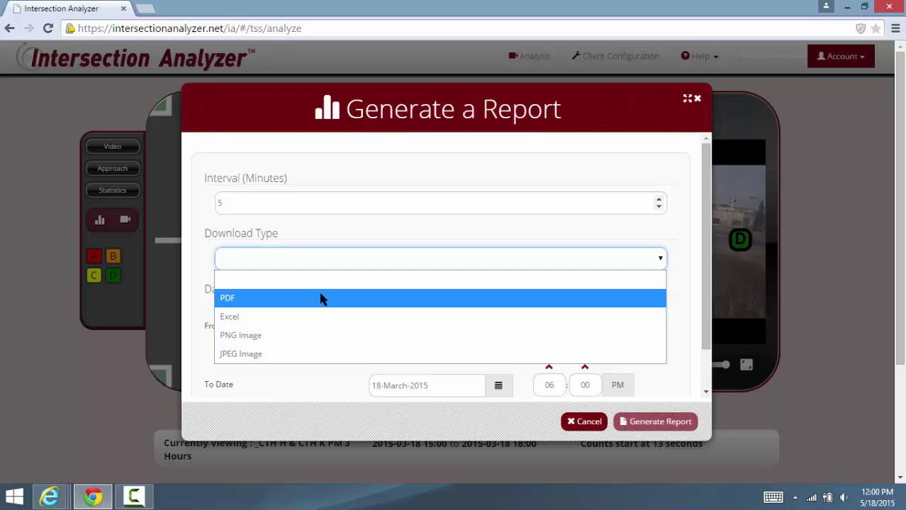
left_click(306, 299)
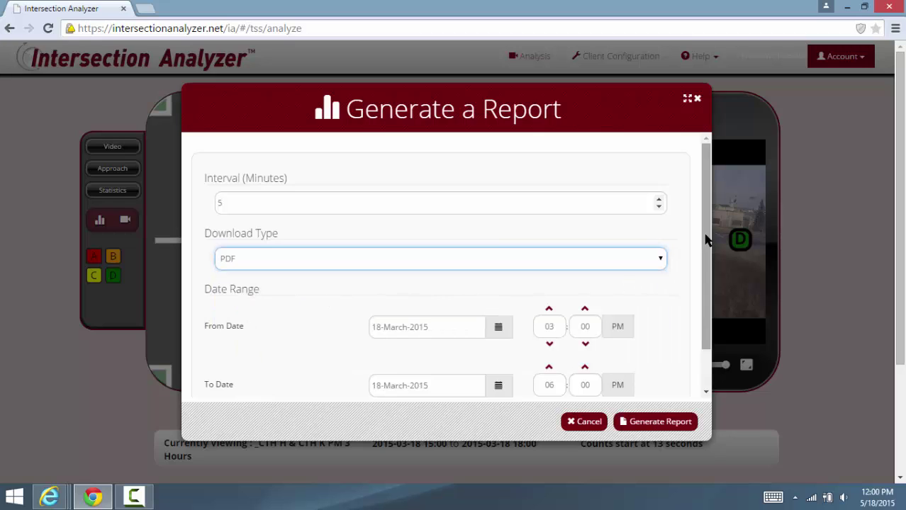
Generate the PDF report, review it in Adobe Reader, then close it
left_click_drag(705, 238, 703, 314)
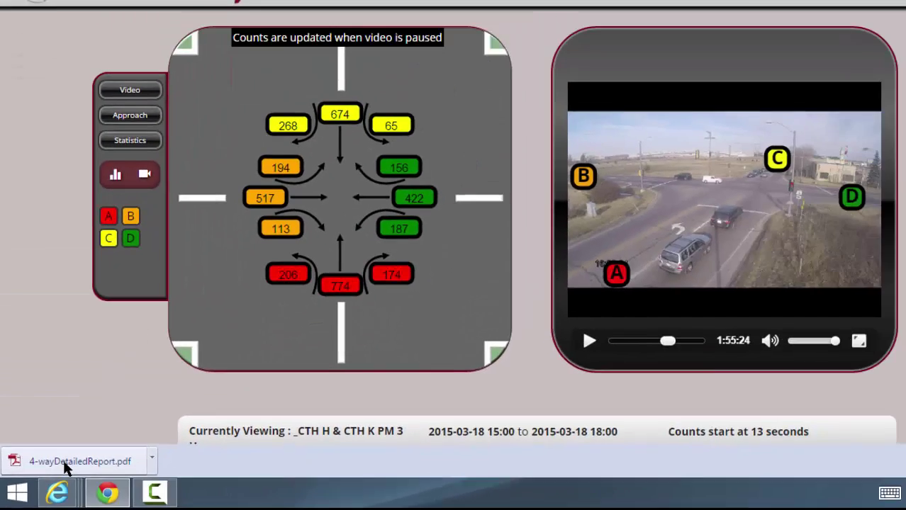
left_click(57, 469)
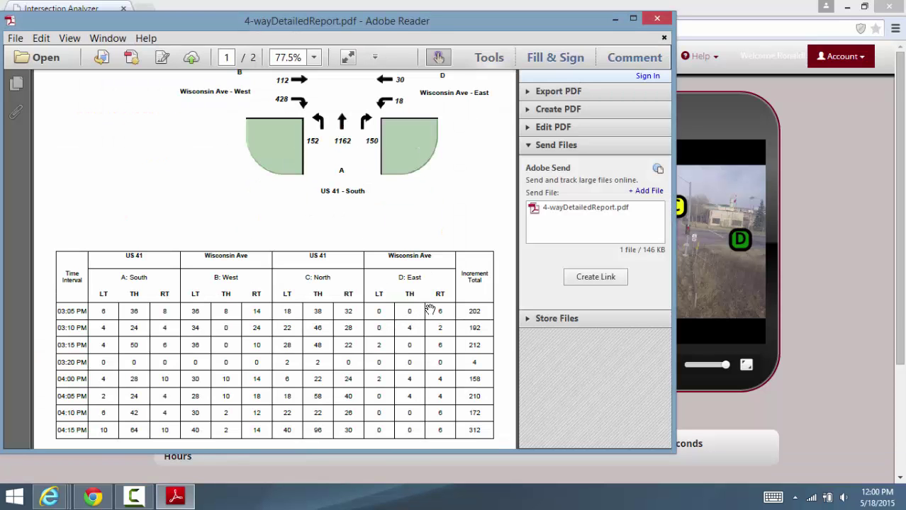
left_click(656, 20)
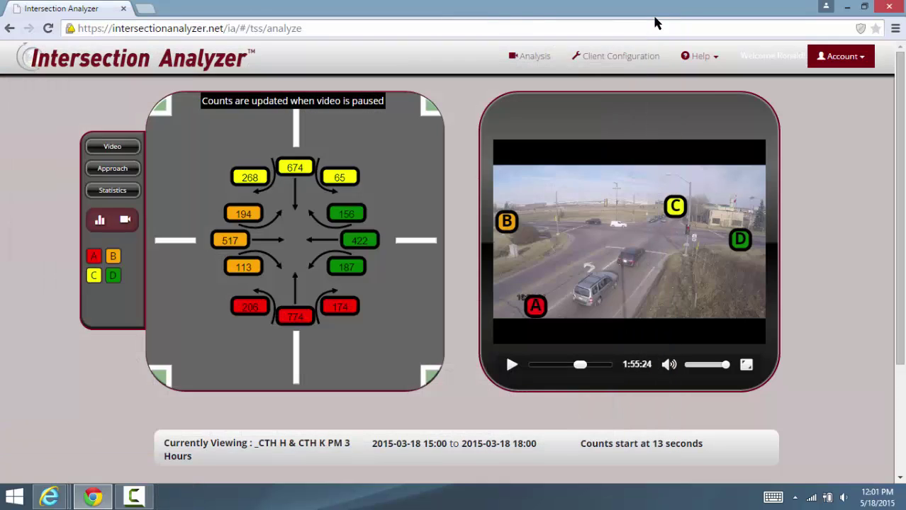
Generate a 10-minute-interval Excel detailed report and open the downloaded xlsx
left_click(99, 220)
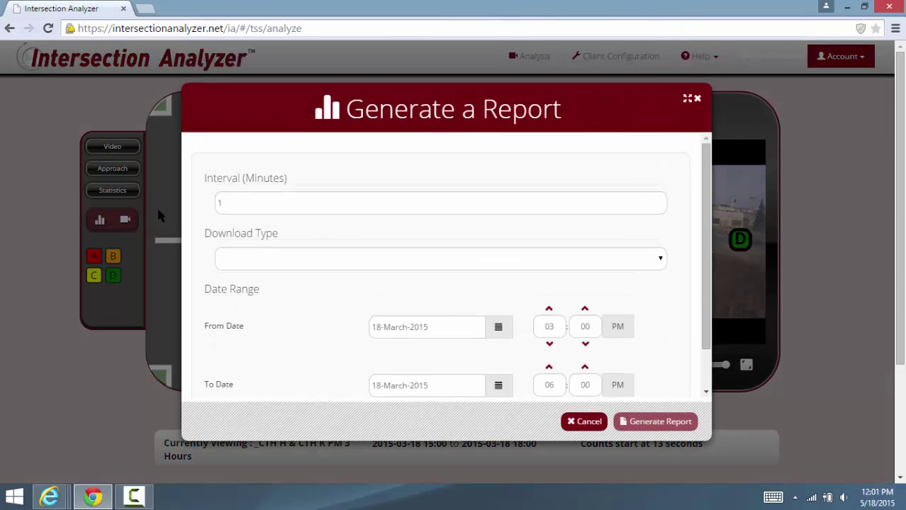
double_click(213, 203)
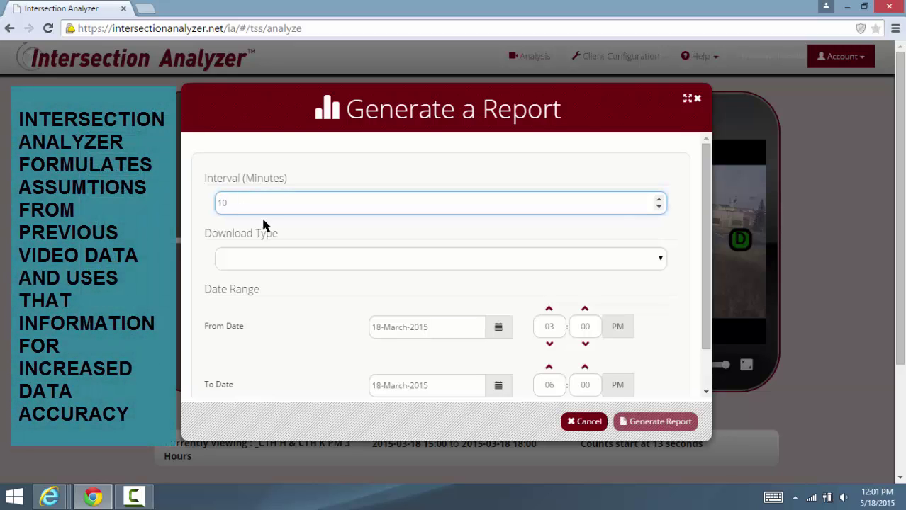
left_click(660, 261)
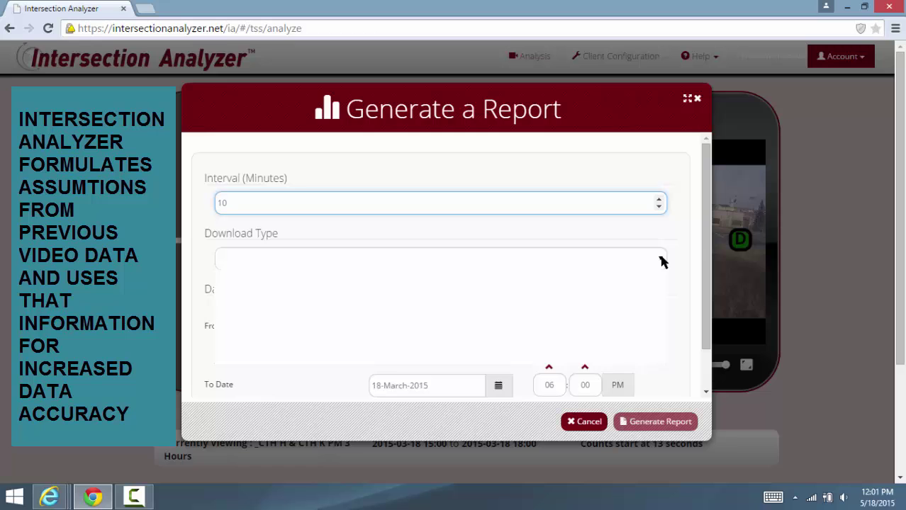
left_click(239, 316)
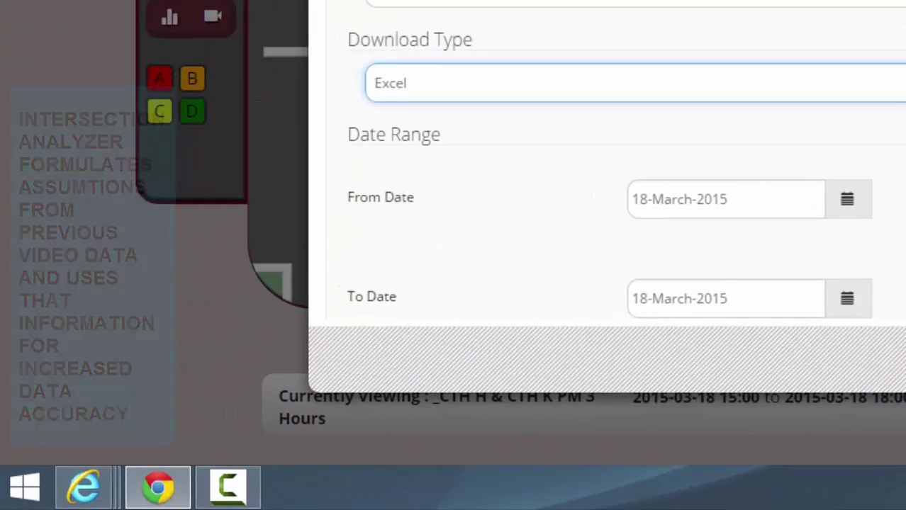
left_click(659, 422)
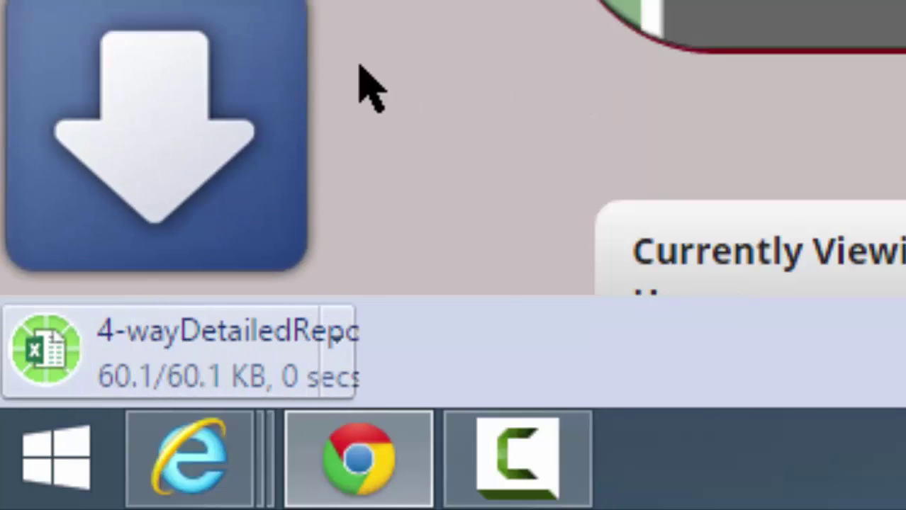
left_click(232, 362)
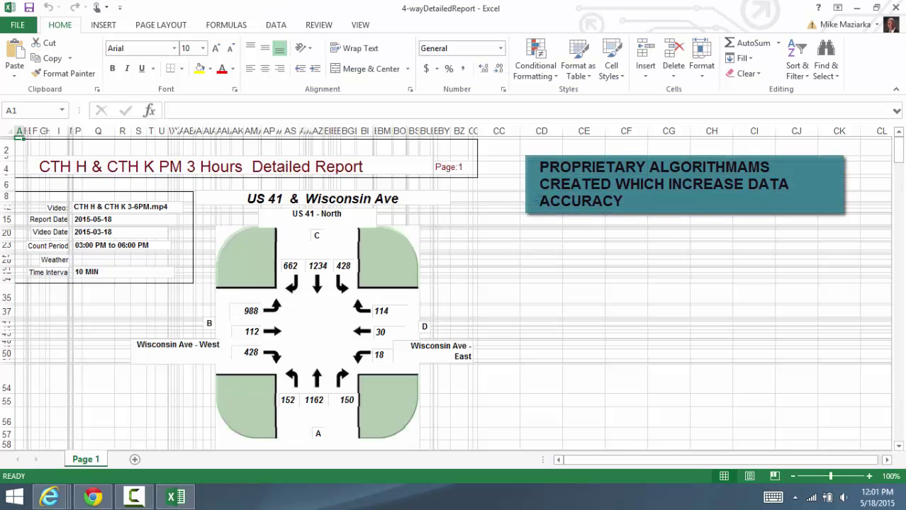
Scroll the Excel report down to the 10-minute table and inspect the 03:10 PM total of 392
scroll(564, 220, "down", 2)
scroll(563, 221, "down", 1)
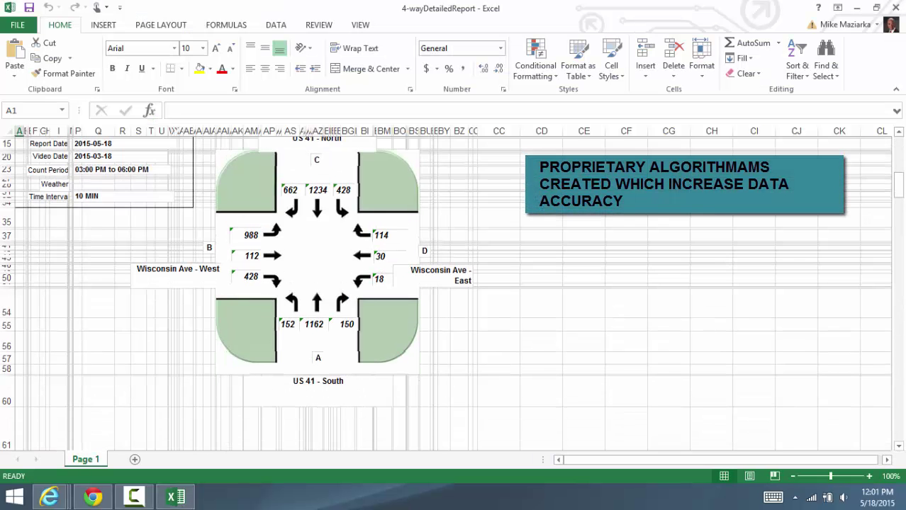
scroll(563, 220, "down", 1)
scroll(564, 220, "down", 1)
scroll(564, 220, "down", 1)
scroll(563, 220, "down", 3)
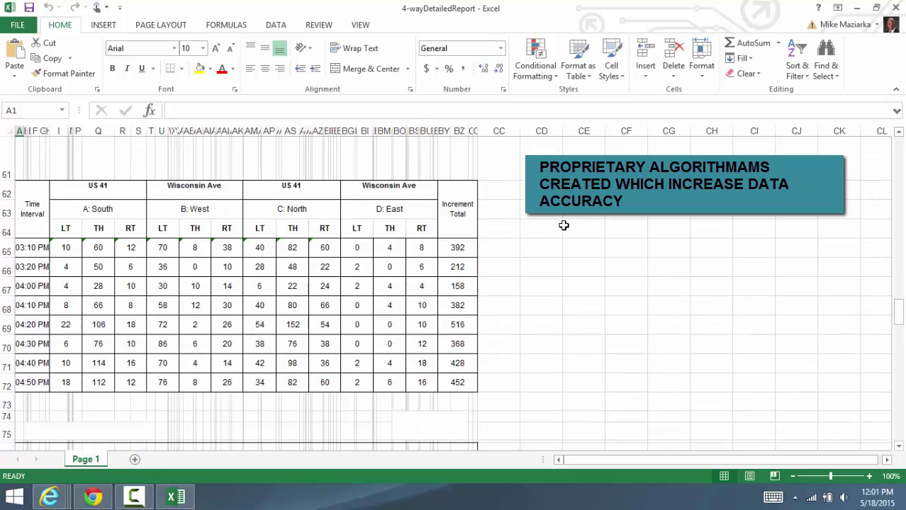
scroll(563, 221, "down", 1)
left_click(451, 167)
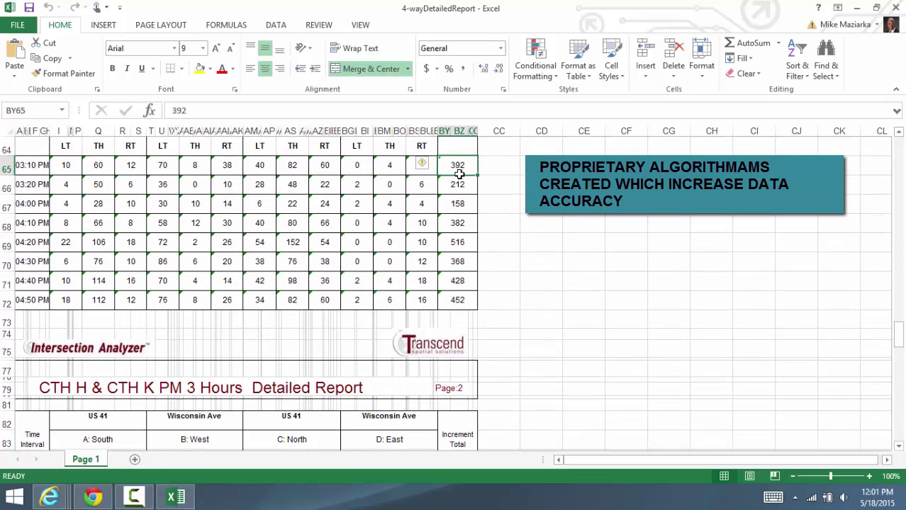
scroll(543, 225, "up", 1)
scroll(543, 224, "up", 1)
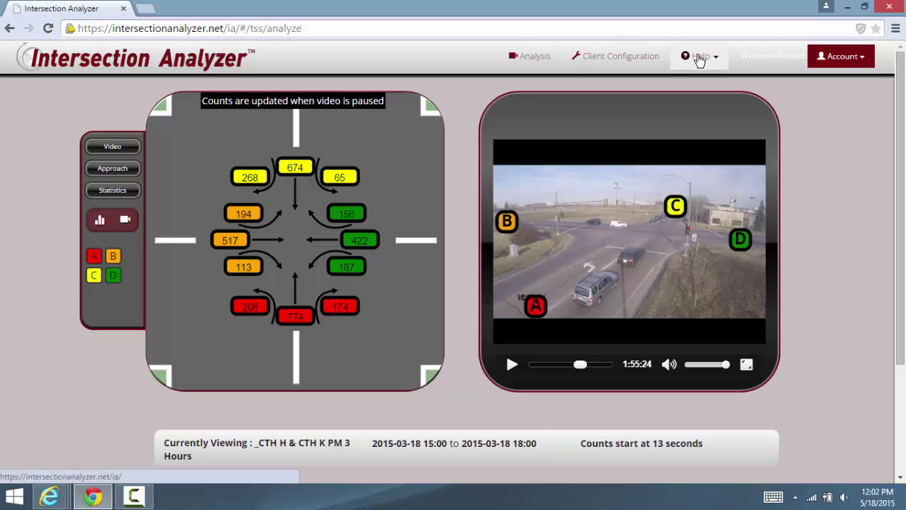
left_click(699, 60)
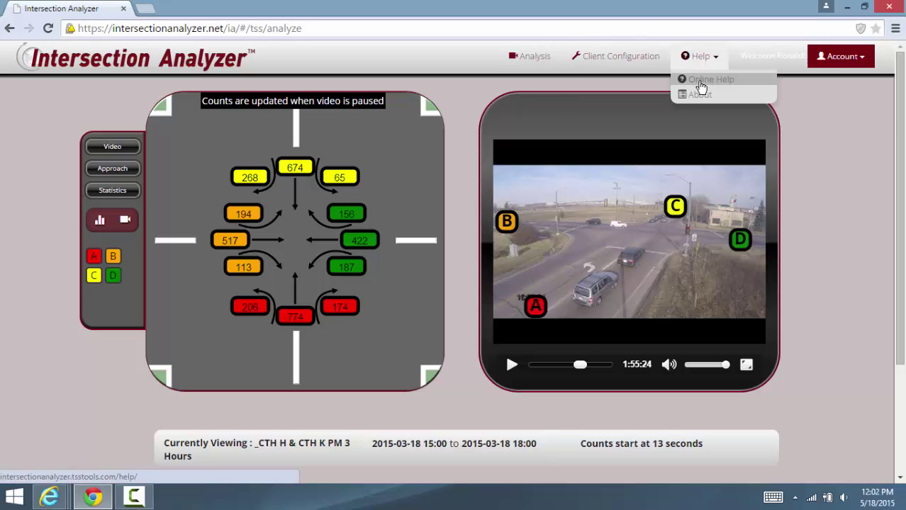
left_click(701, 81)
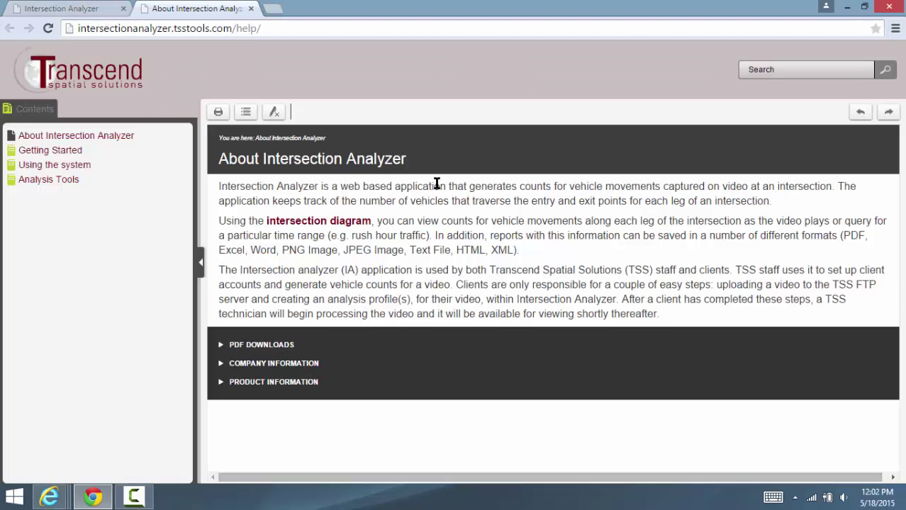
left_click(37, 156)
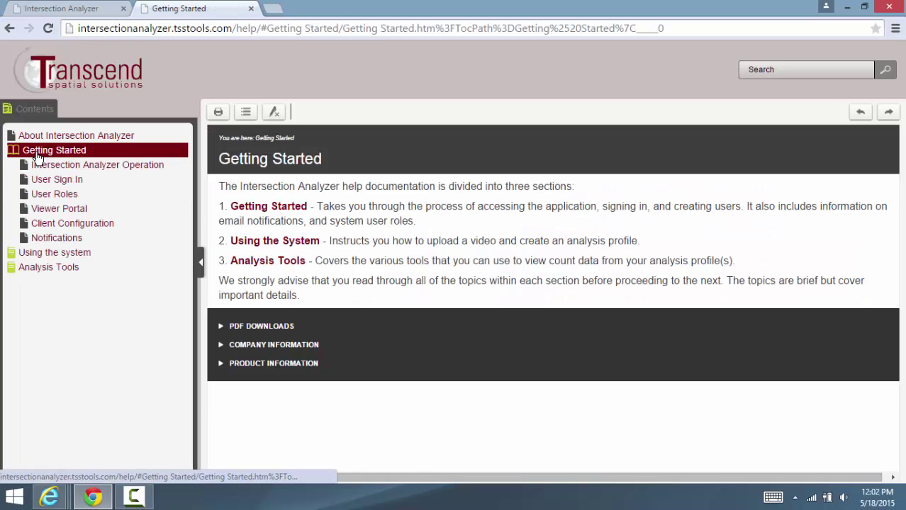
left_click(42, 198)
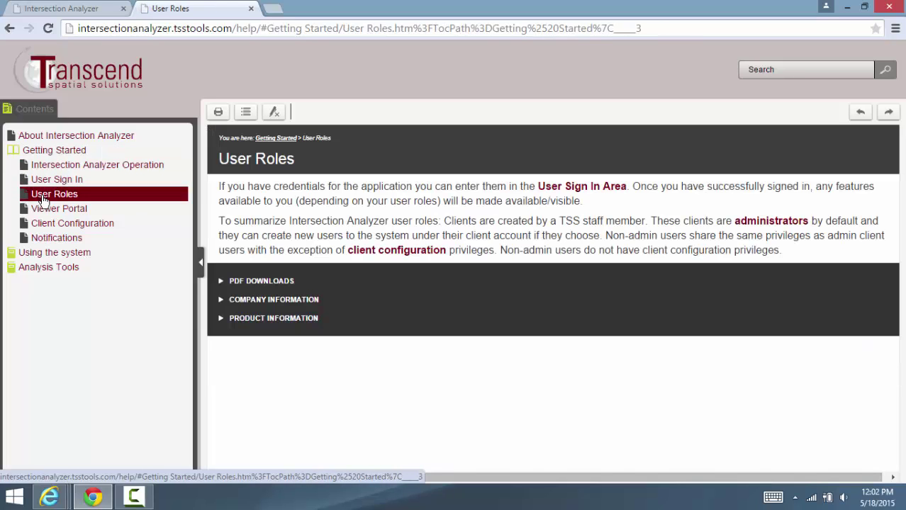
left_click(231, 282)
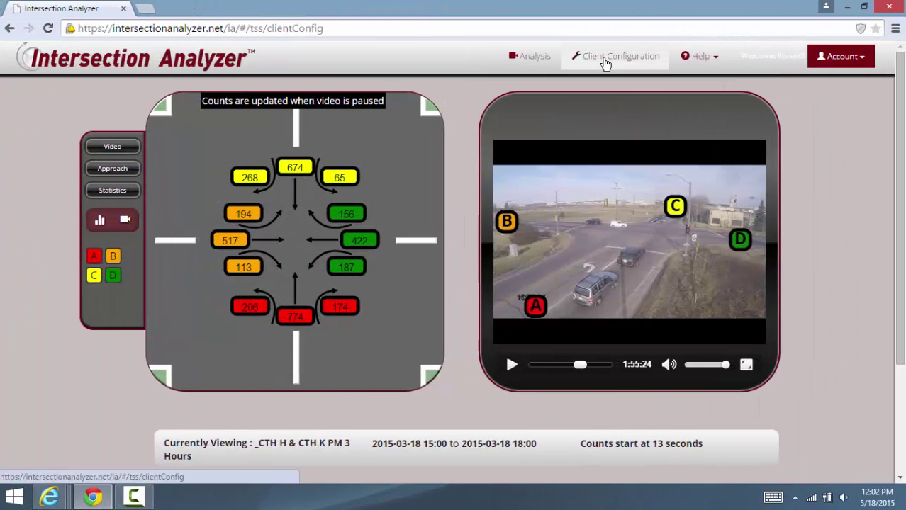
Open the client's Users list under Client Configuration and start adding a new user
left_click(605, 63)
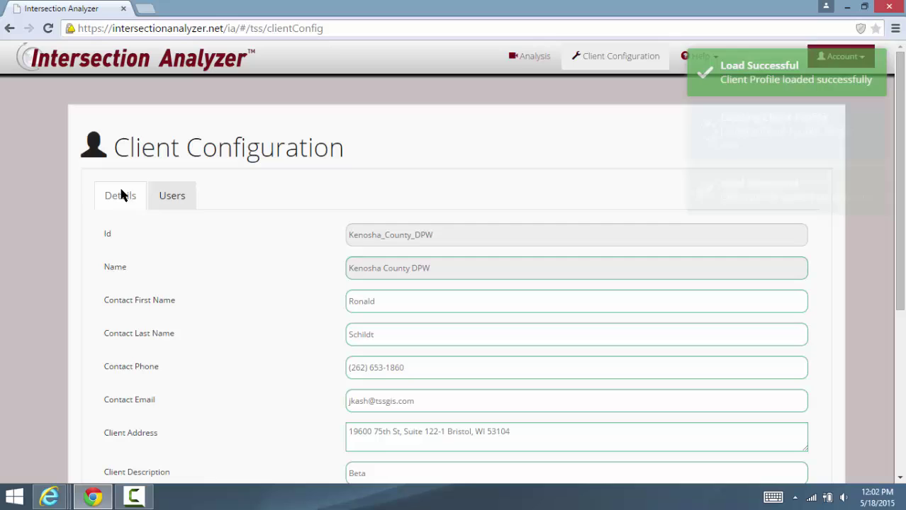
scroll(40, 196, "down", 1)
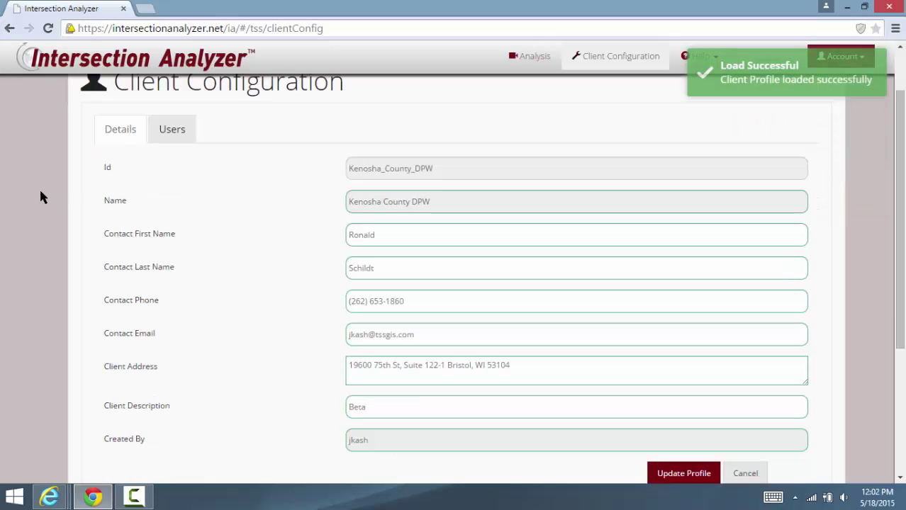
left_click(164, 132)
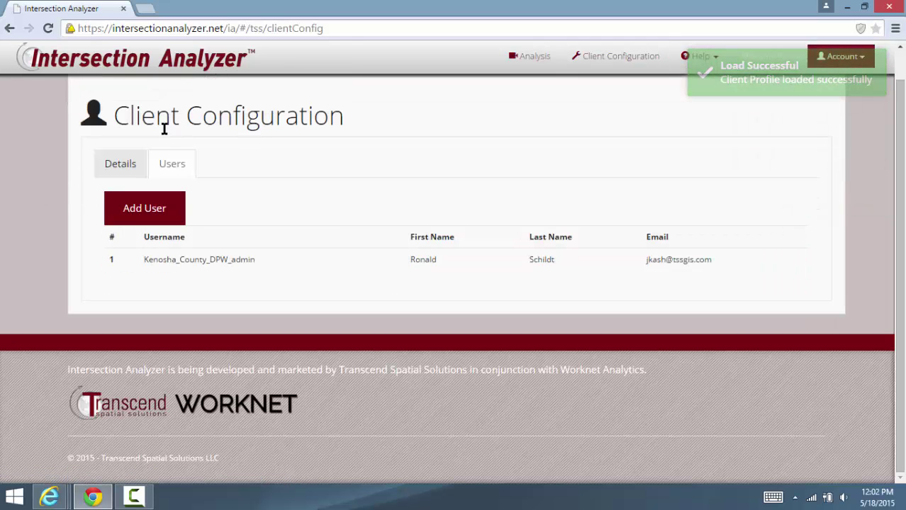
left_click(145, 215)
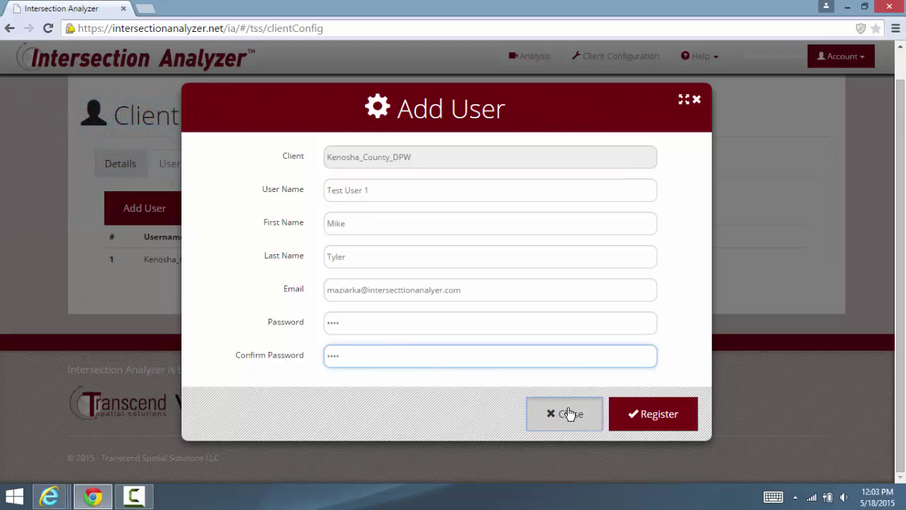
Dismiss the Add User form unsaved and view the About panel showing version 1.0.0
left_click(571, 414)
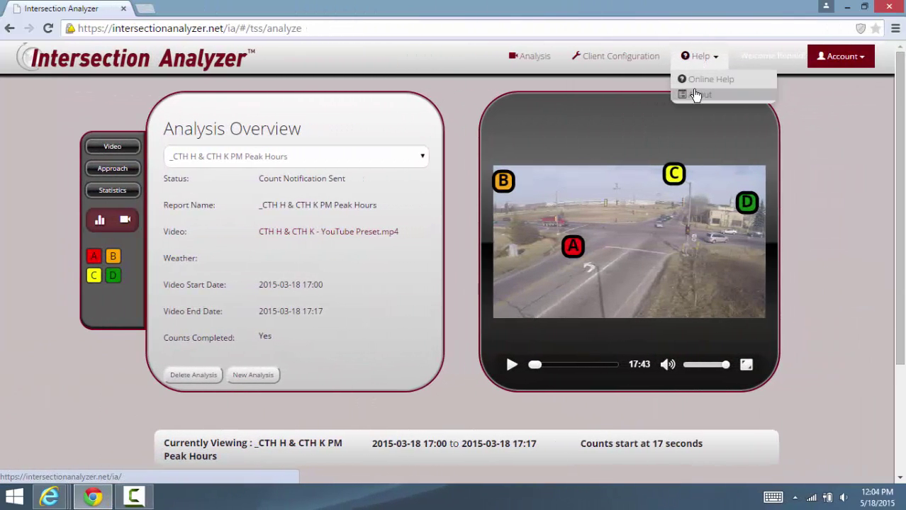
left_click(693, 95)
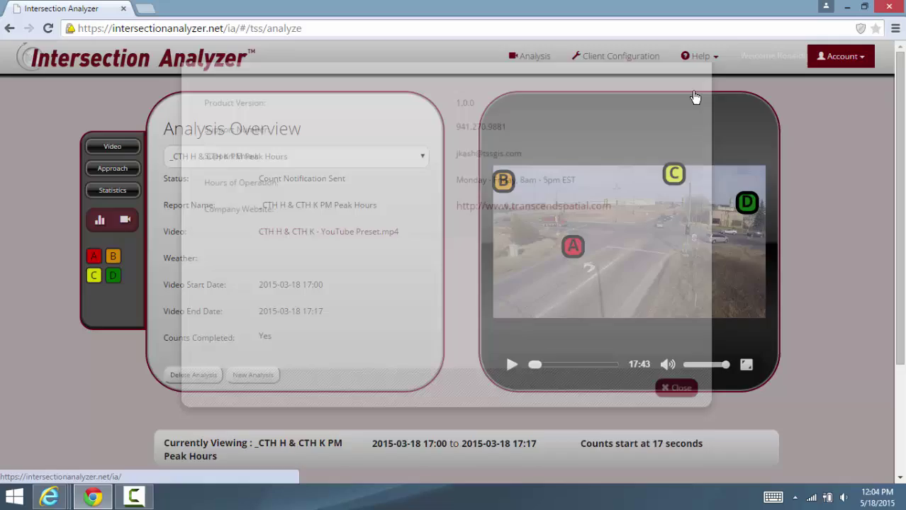